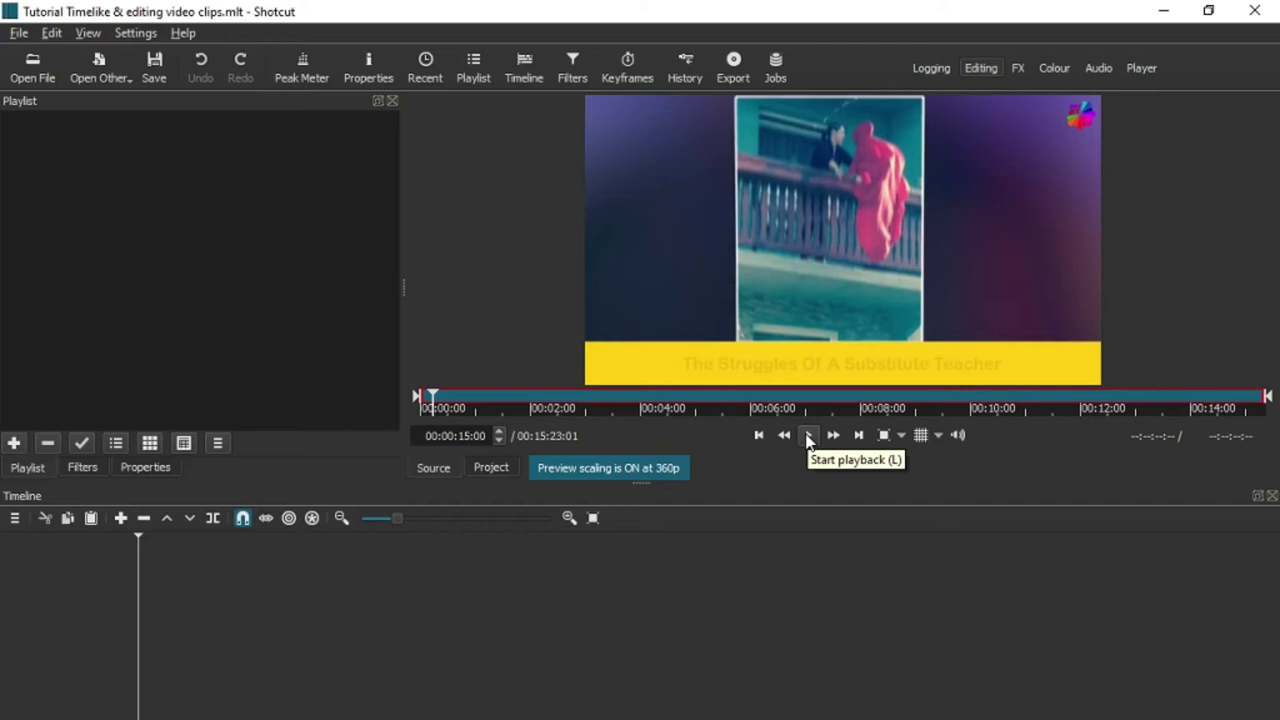
Play the source video, then drag the clip's in point into the video.
{"action": "left_click", "coordinate": [807, 438]}
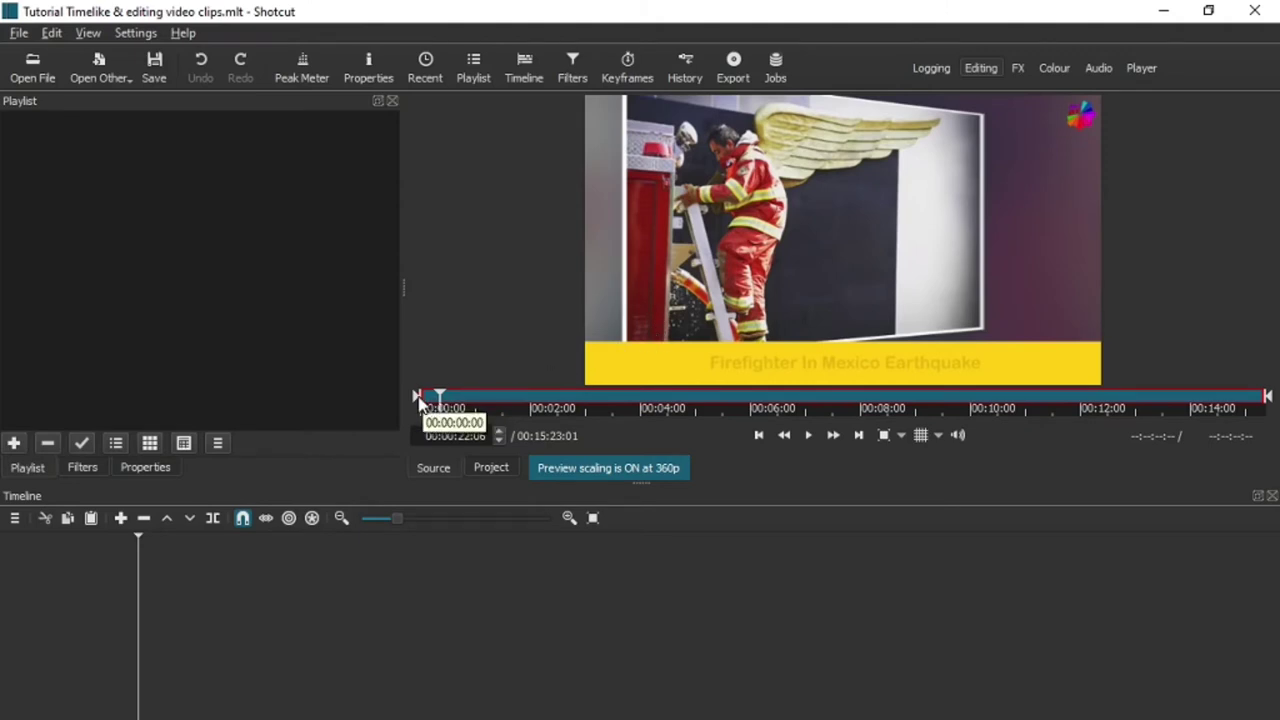
{"action": "left_click", "coordinate": [420, 400]}
{"action": "left_click_drag", "start_coordinate": [420, 400], "coordinate": [444, 415]}
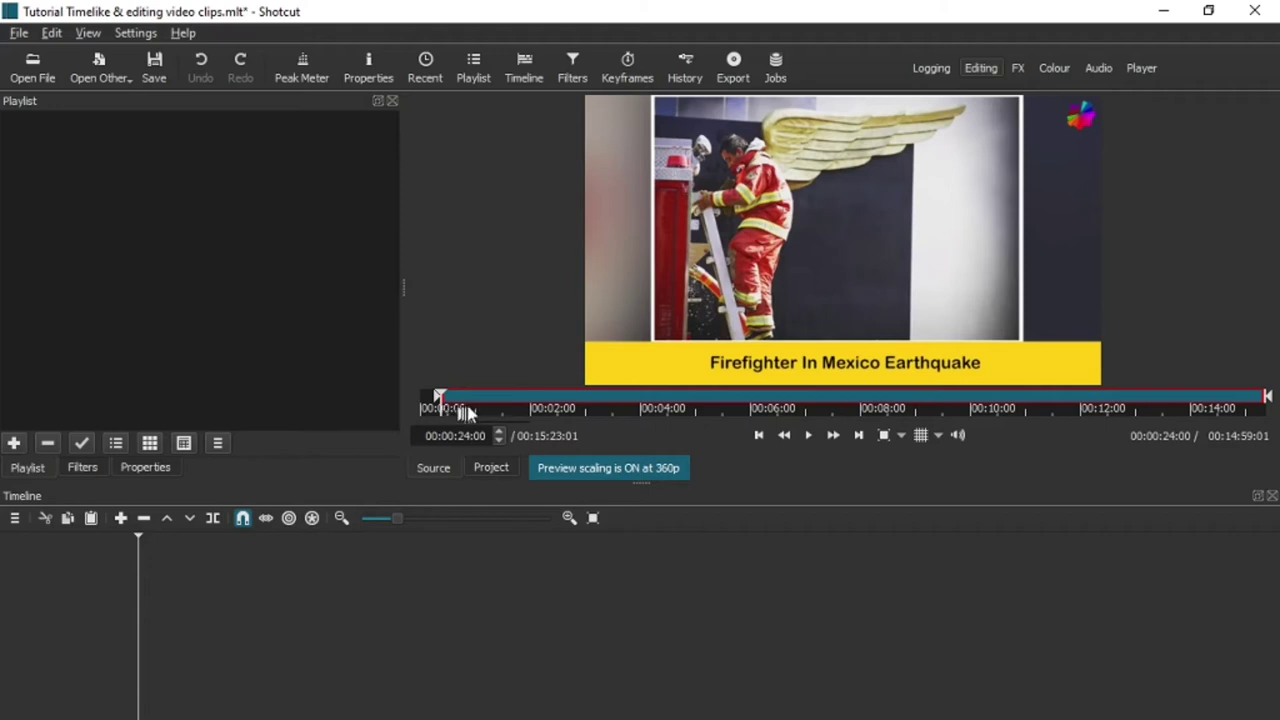
Scrub through the shots to the 00:00:21:20 start, then play to 00:00:29:23 on 'In The Right Moment'.
{"action": "left_click", "coordinate": [475, 408]}
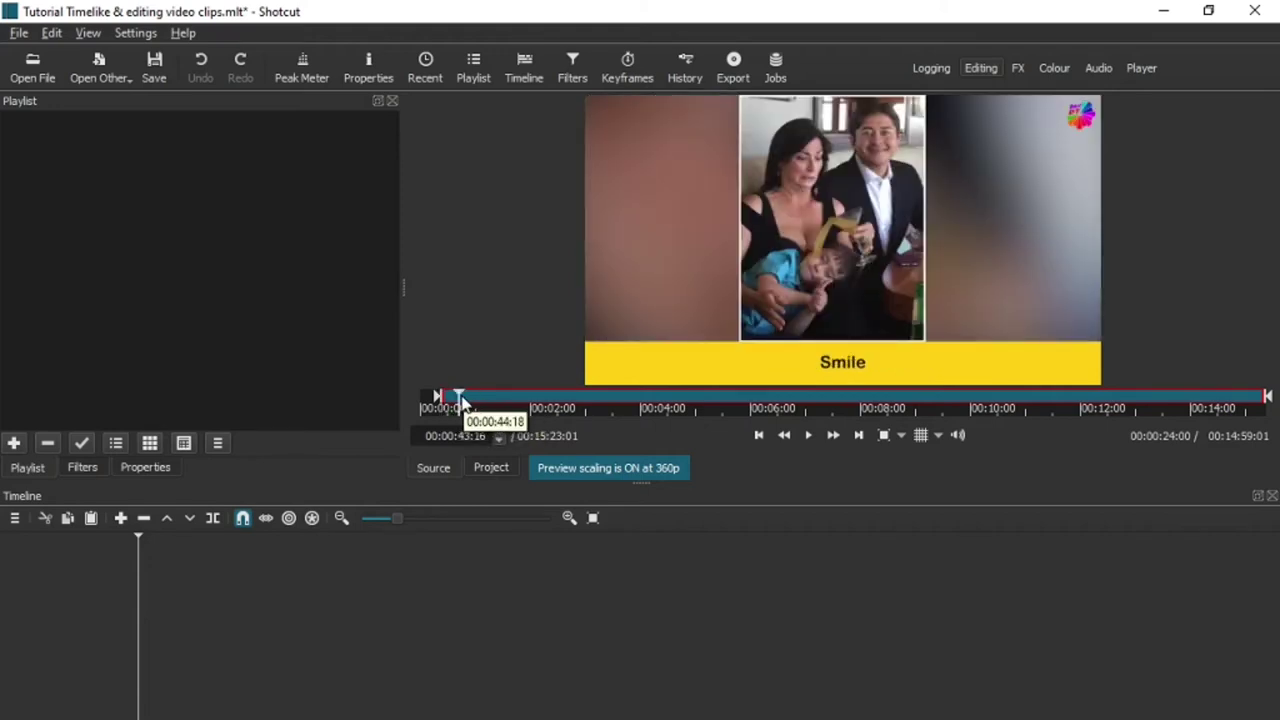
{"action": "left_click", "coordinate": [460, 400]}
{"action": "left_click", "coordinate": [451, 400]}
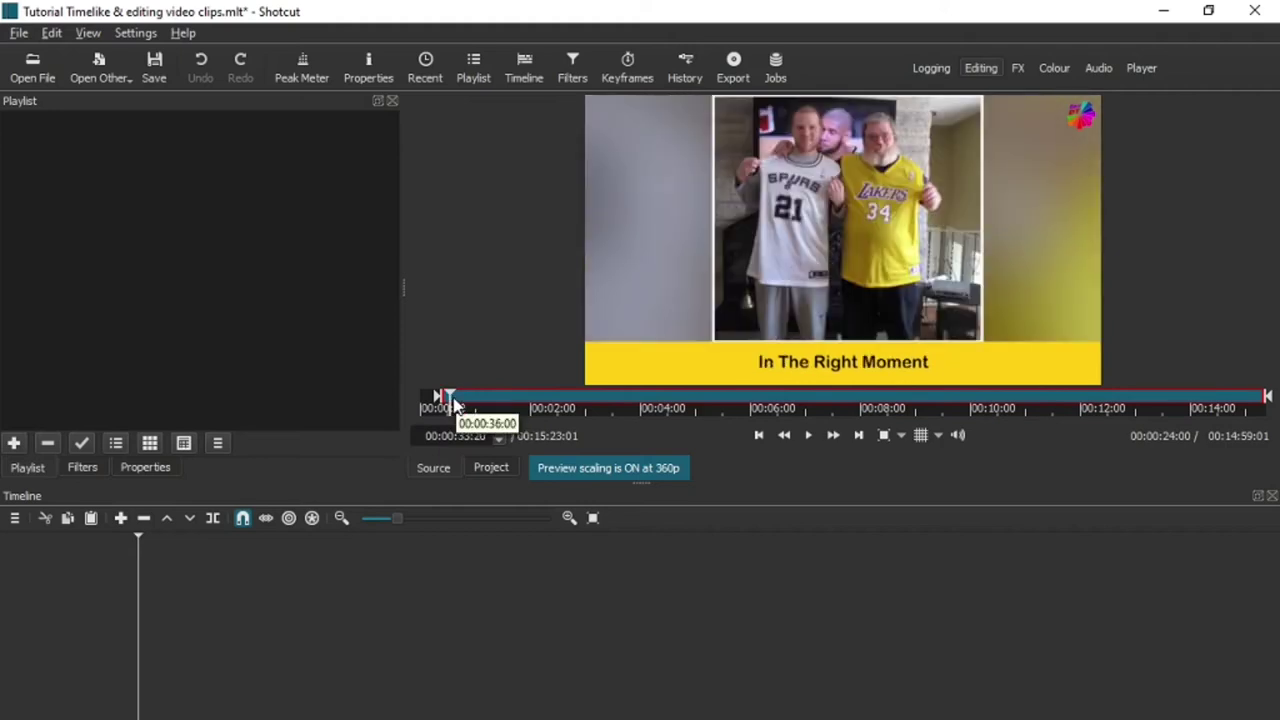
{"action": "left_click", "coordinate": [443, 397]}
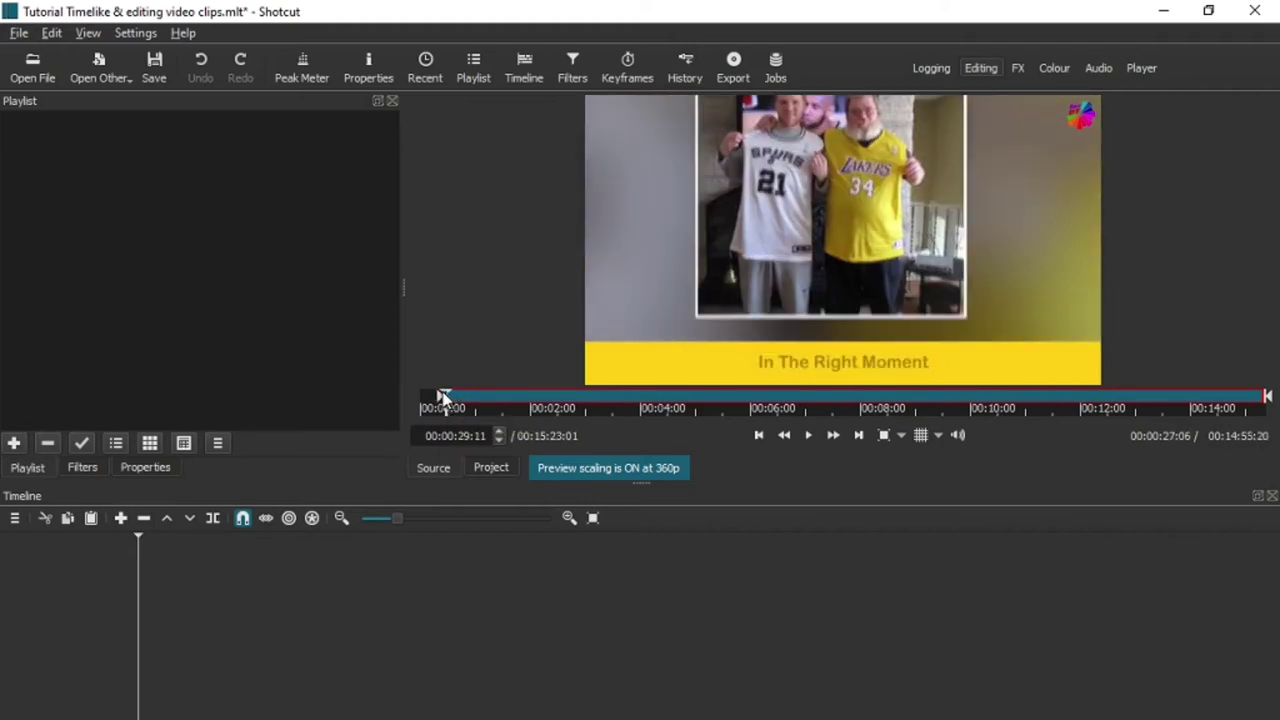
{"action": "left_click", "coordinate": [440, 397]}
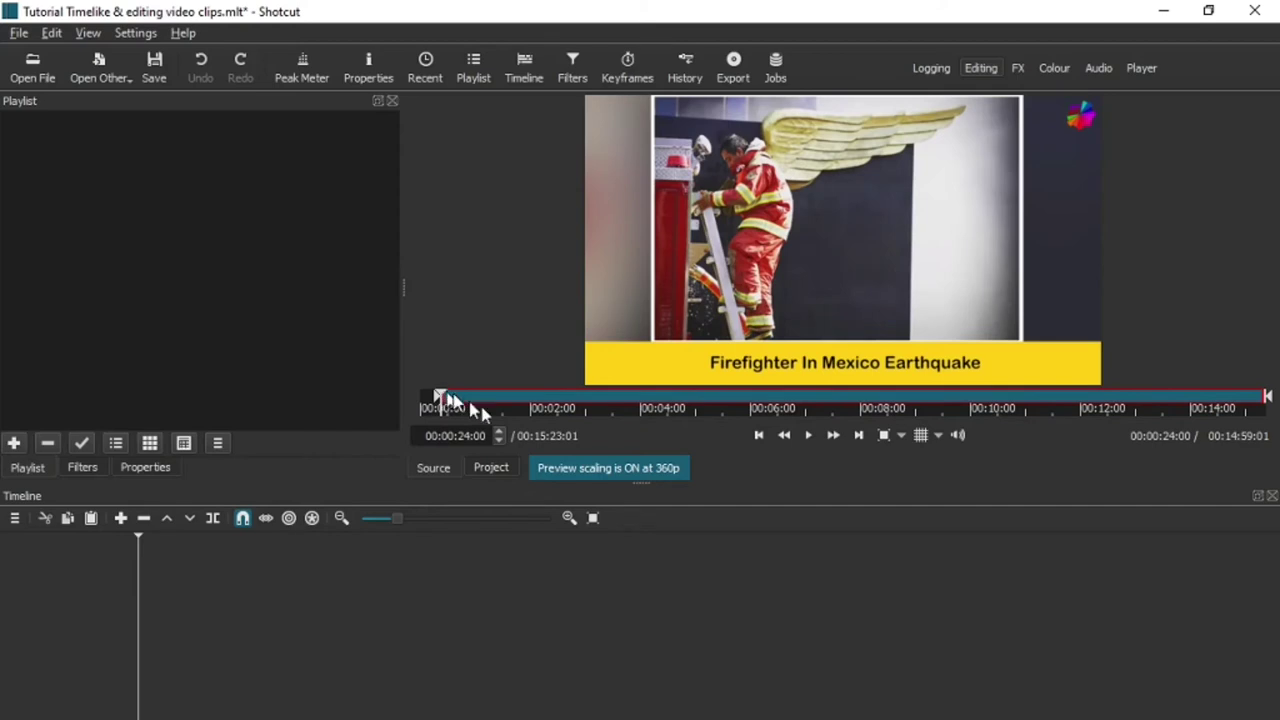
{"action": "left_click", "coordinate": [543, 397]}
{"action": "left_click", "coordinate": [440, 398]}
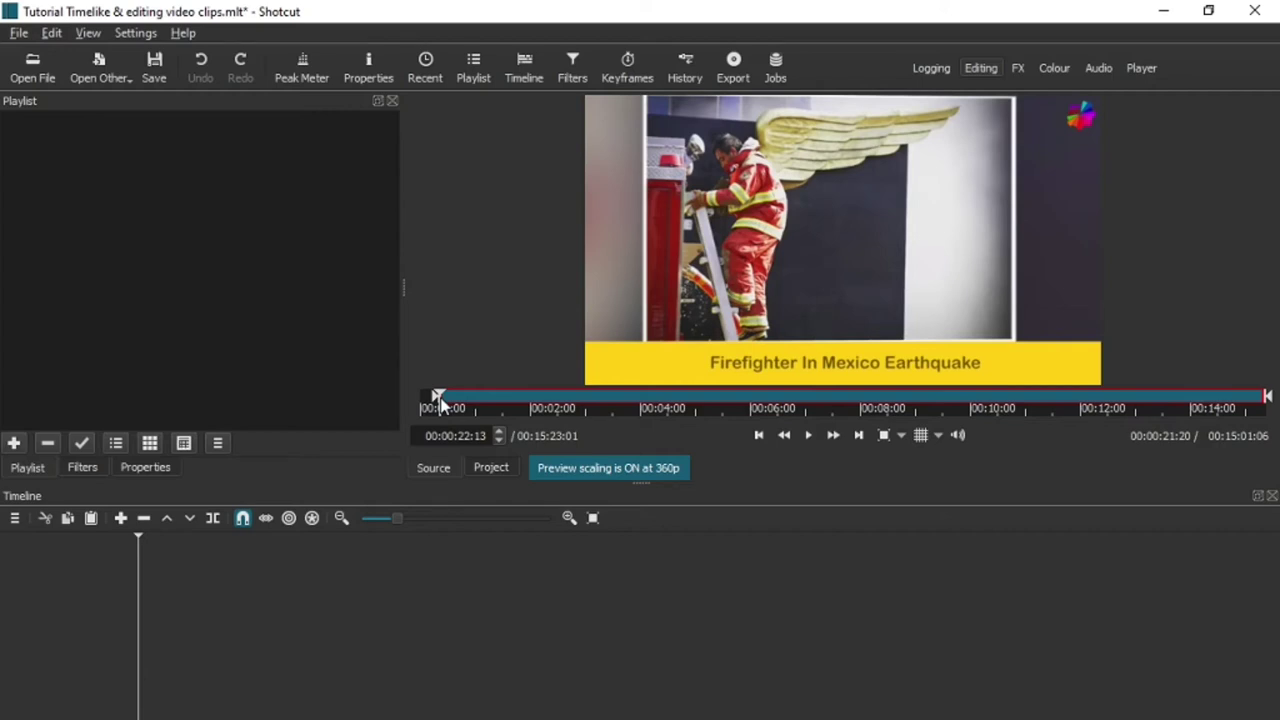
{"action": "key", "text": "space"}
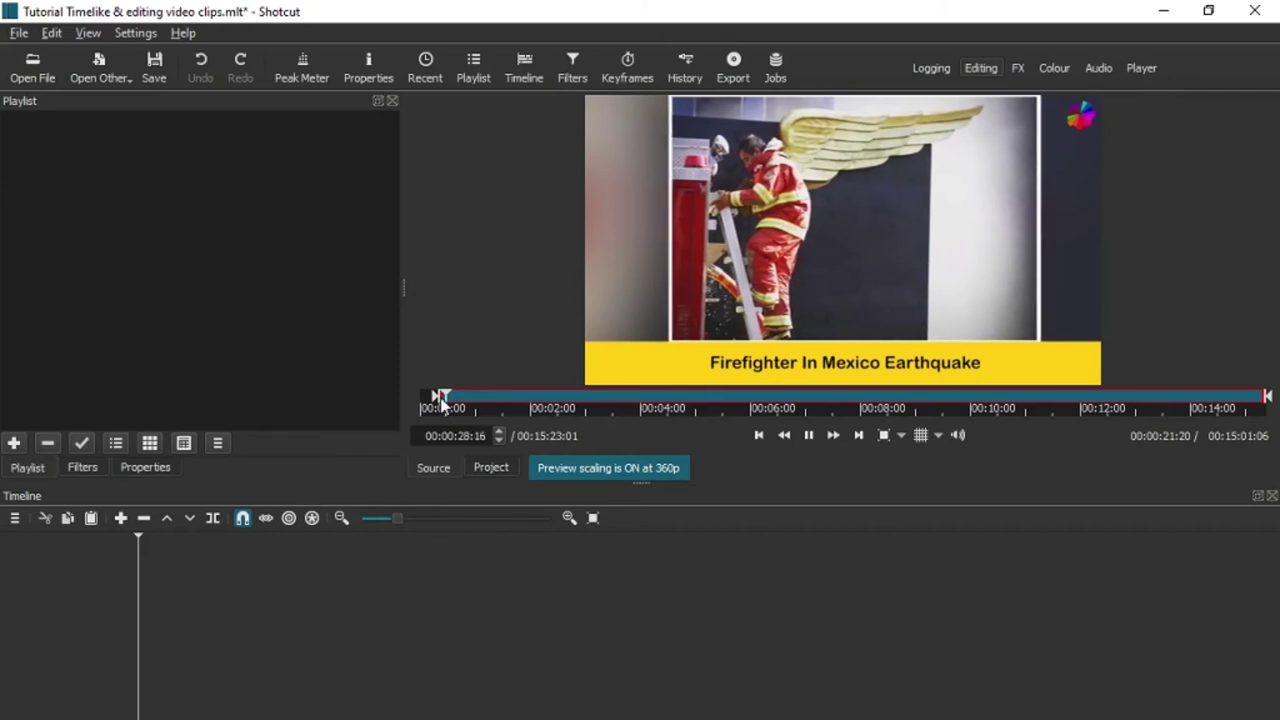
{"action": "key", "text": "space"}
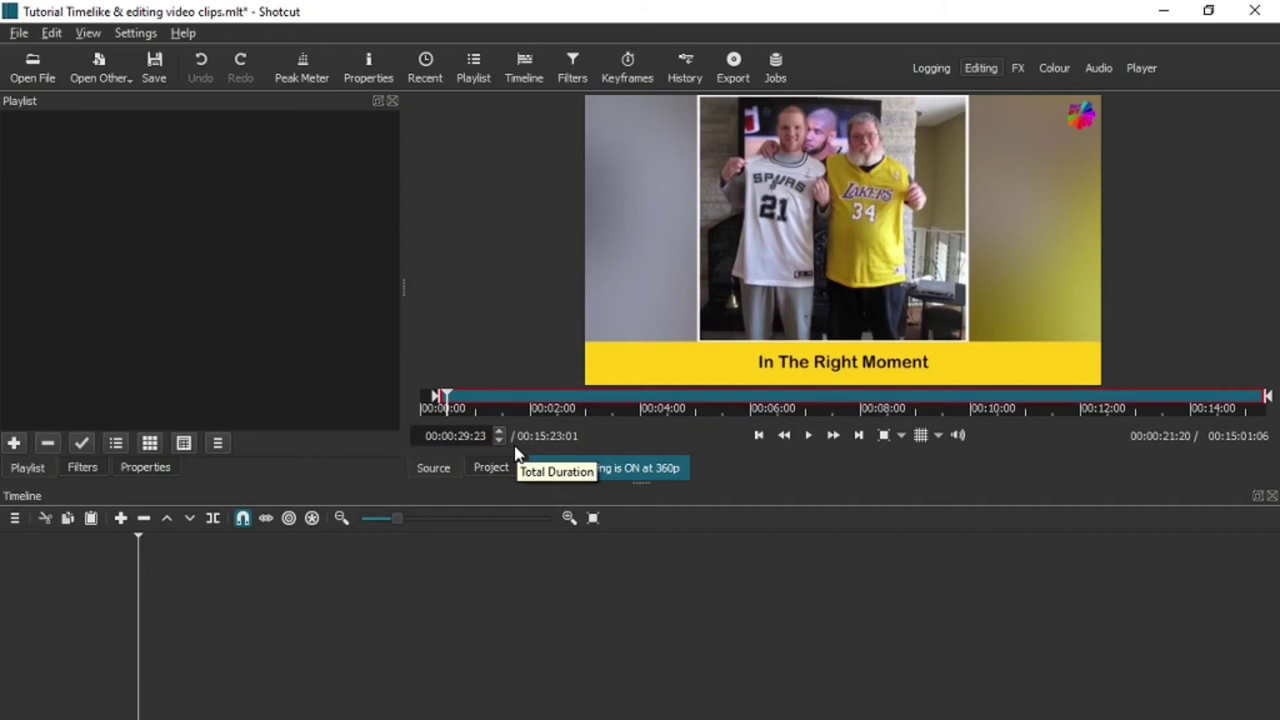
Set the out point at 00:00:29:23 for an 8:04-long trim and preview the range from 00:00:21:20.
{"action": "key", "text": "o"}
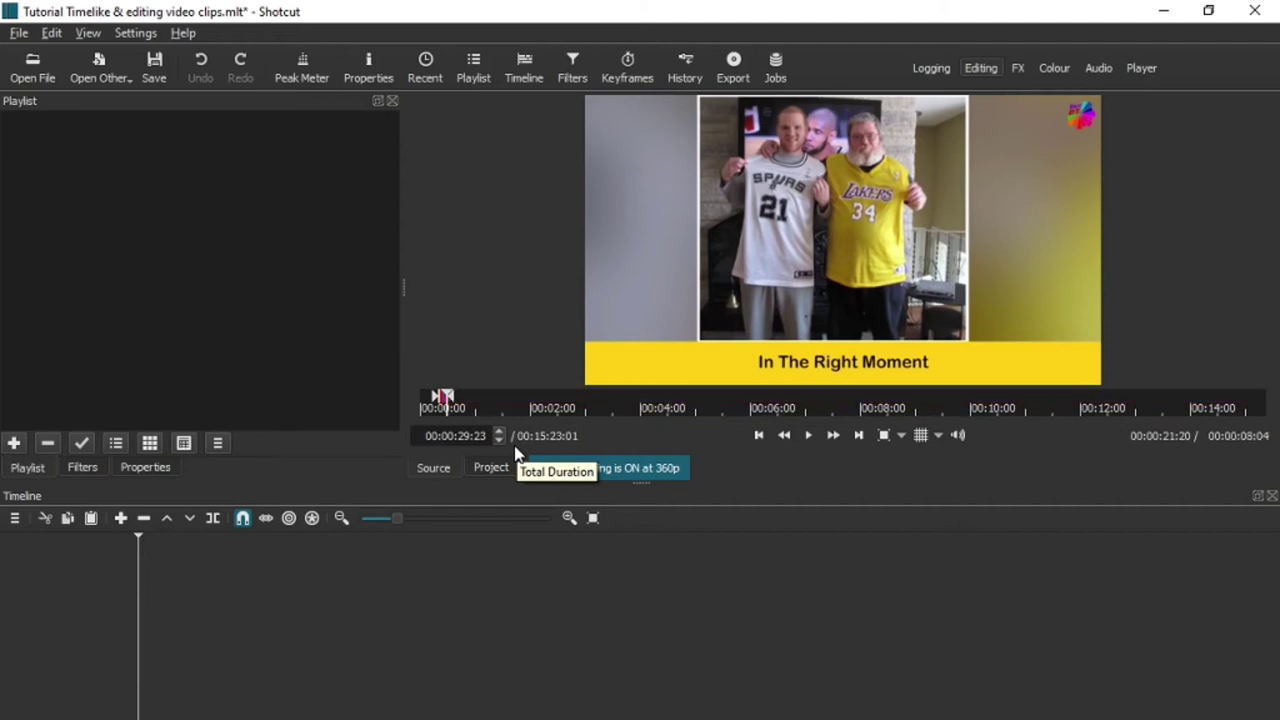
{"action": "left_click", "coordinate": [759, 437]}
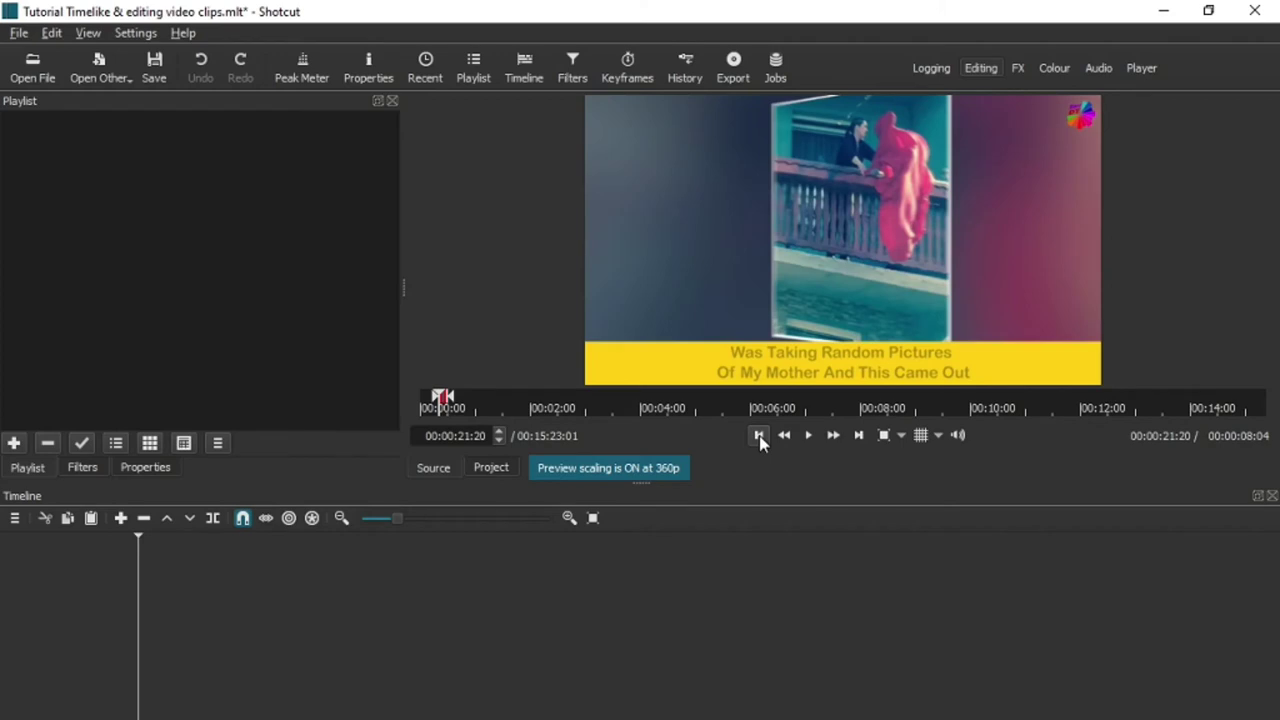
{"action": "key", "text": "space"}
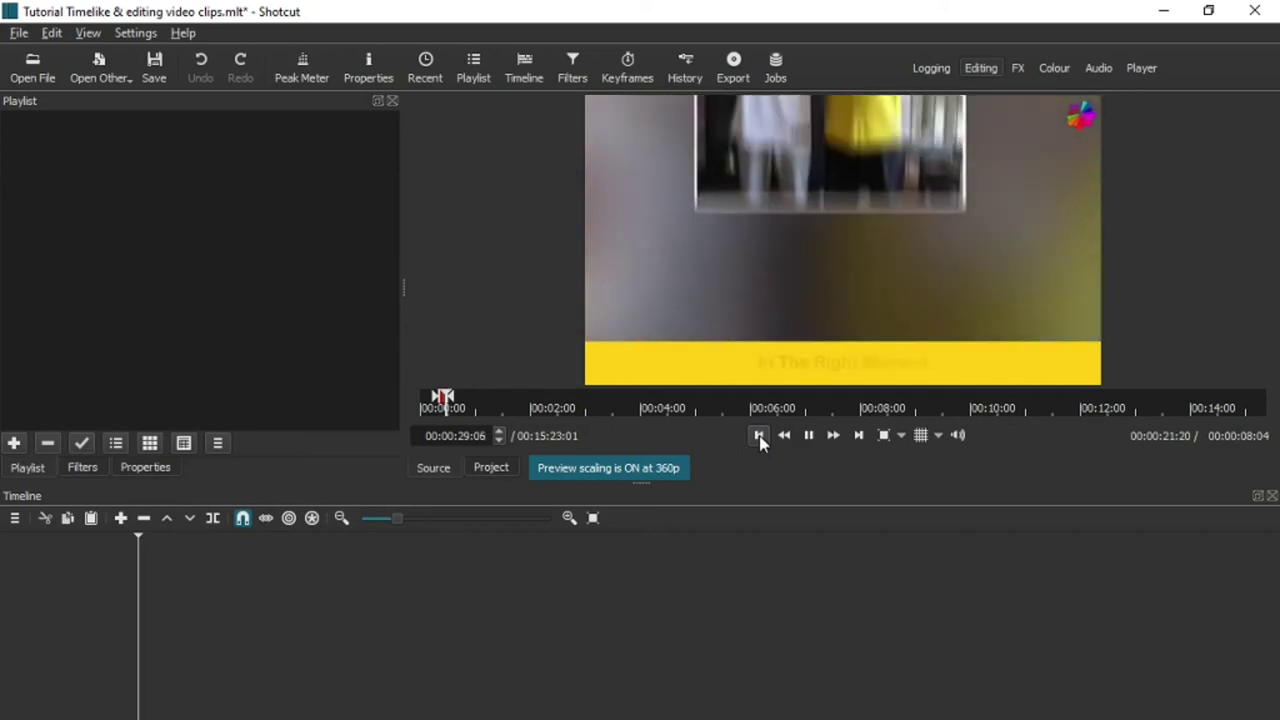
{"action": "key", "text": "space"}
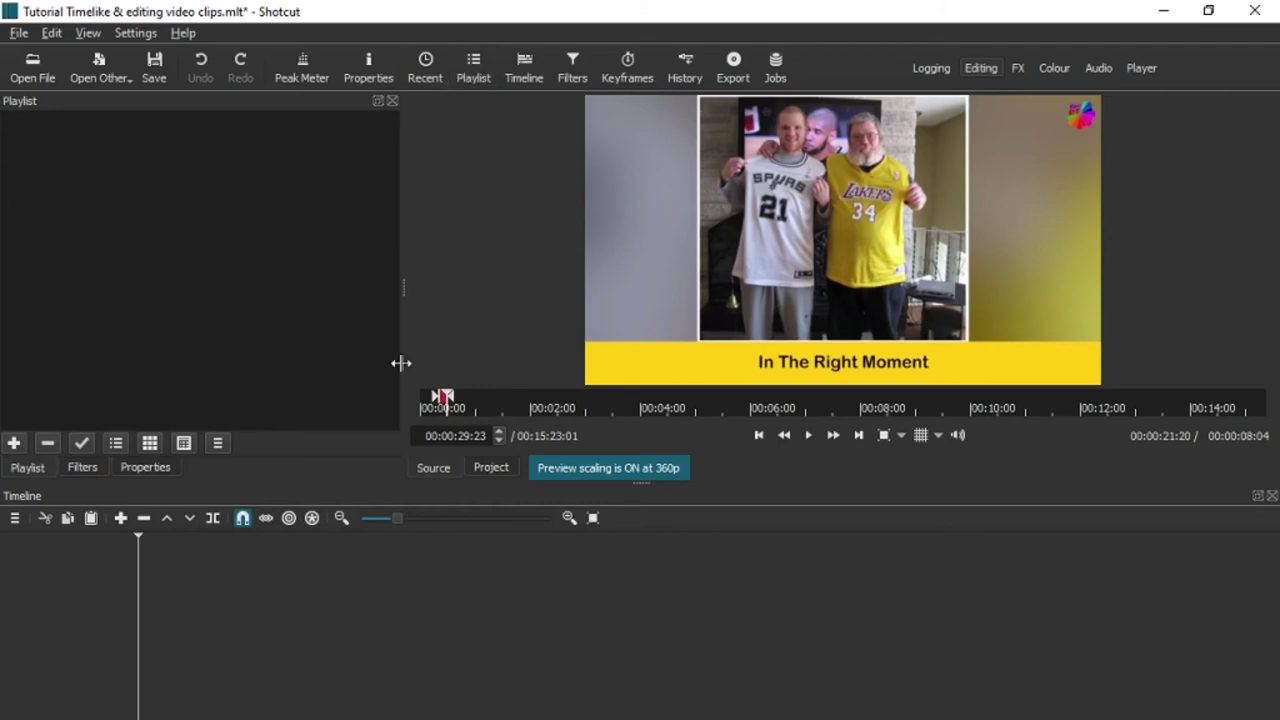
Add the first trim to the playlist, then set a new in point at 00:00:36:22.
{"action": "left_click", "coordinate": [15, 443]}
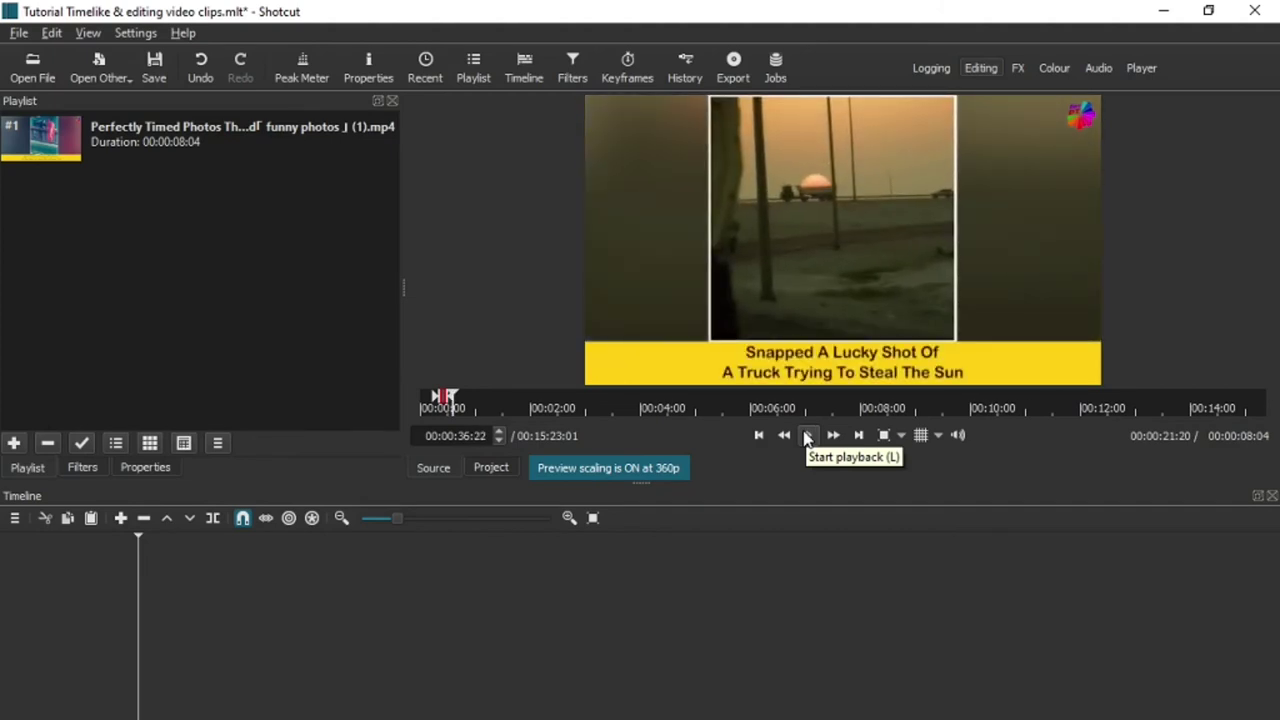
{"action": "left_click", "coordinate": [807, 436]}
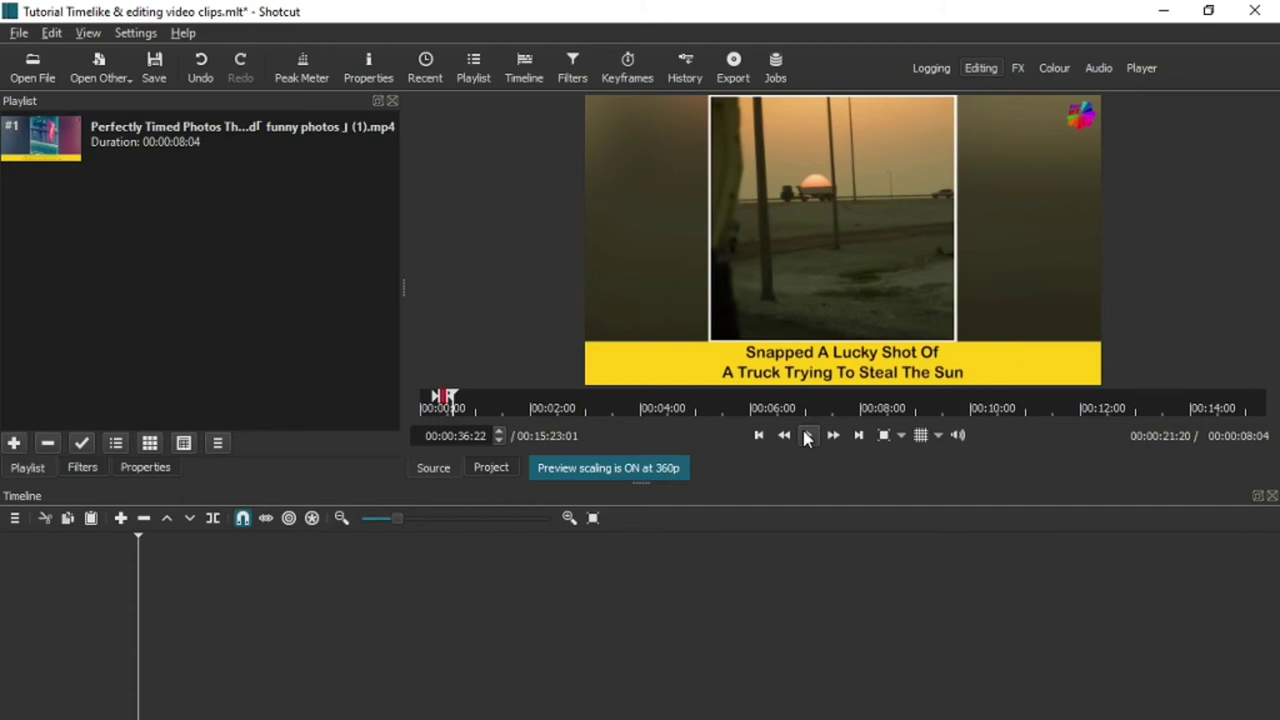
{"action": "key", "text": "i"}
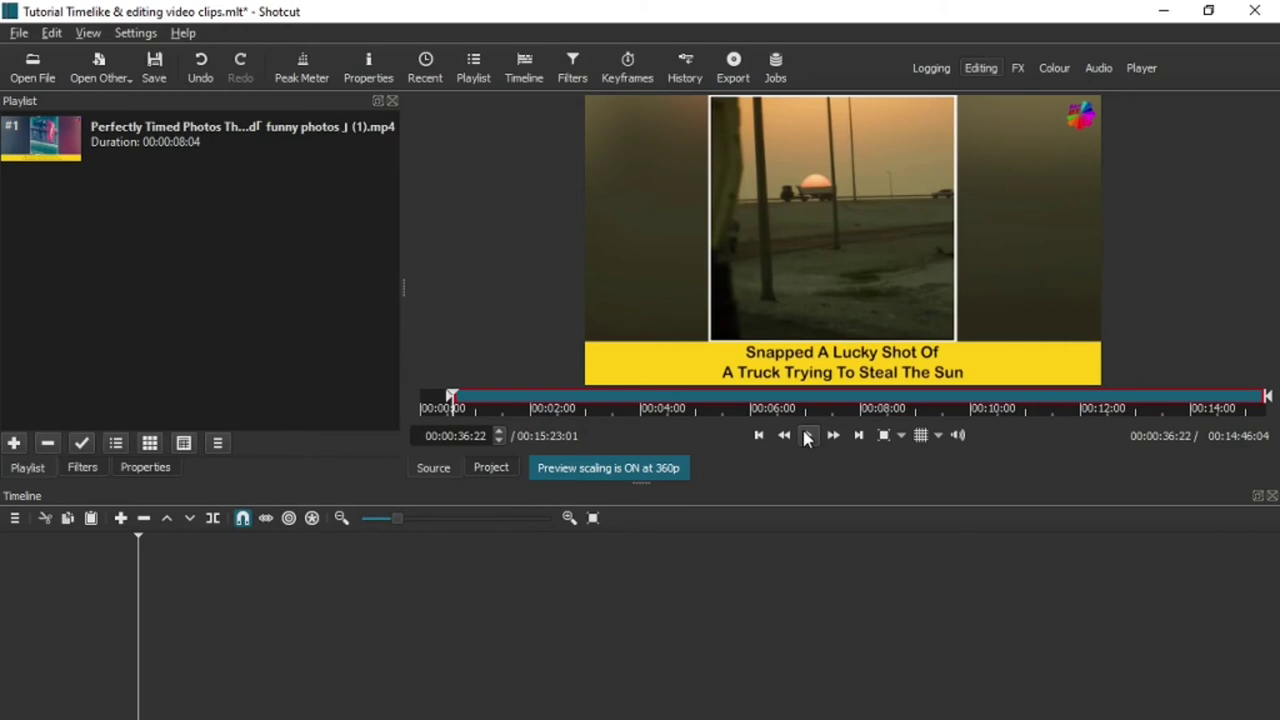
Set the out point for a 00:00:07:12 trim and append it as playlist item #2.
{"action": "left_click", "coordinate": [808, 436]}
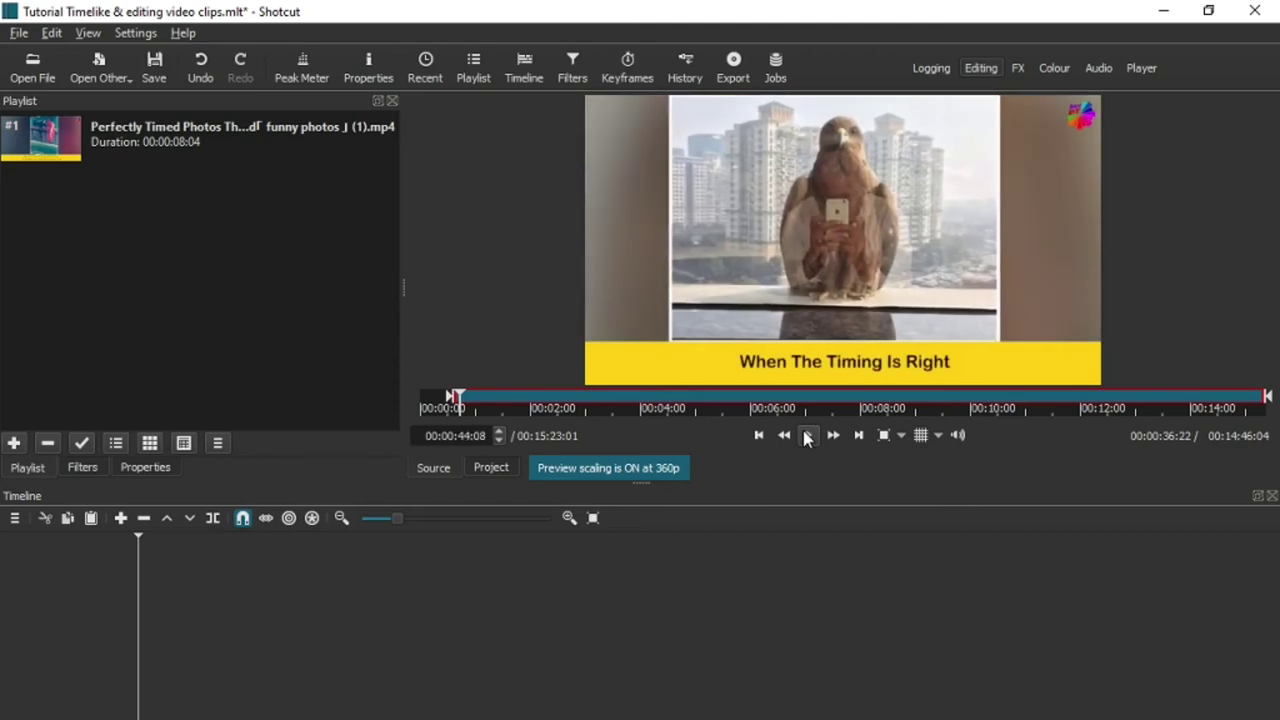
{"action": "key", "text": "o"}
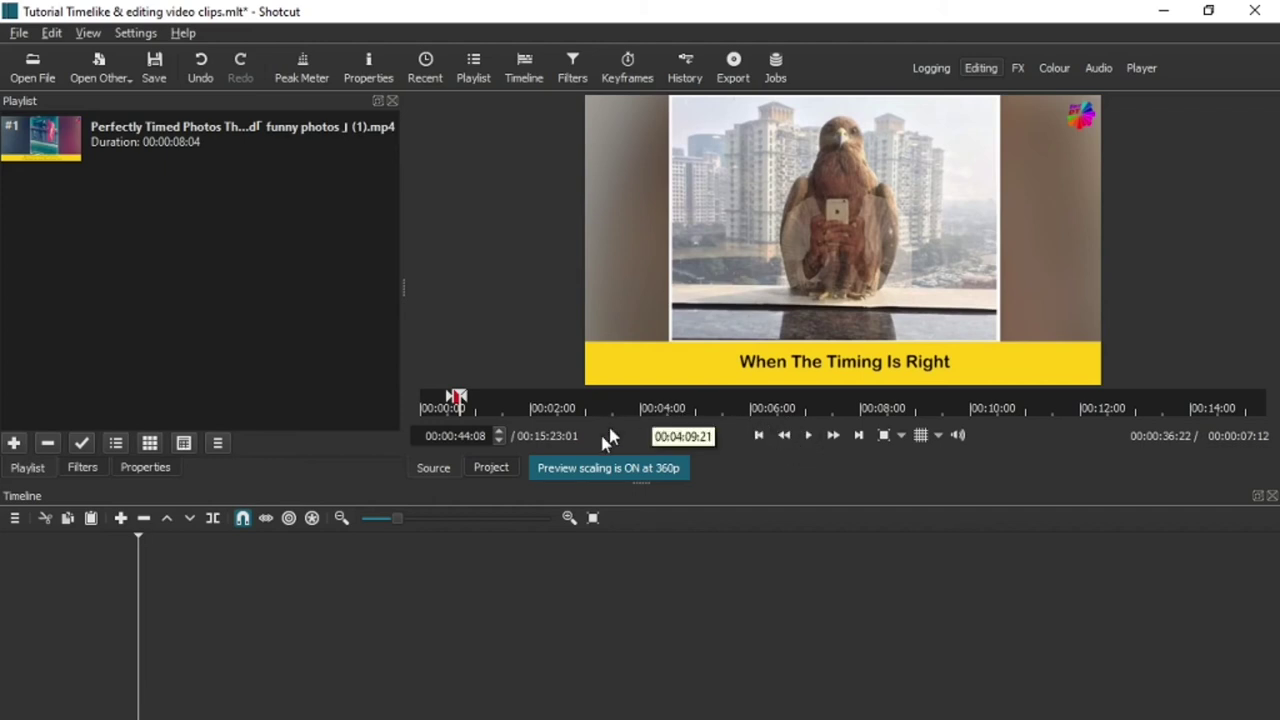
{"action": "left_click", "coordinate": [15, 444]}
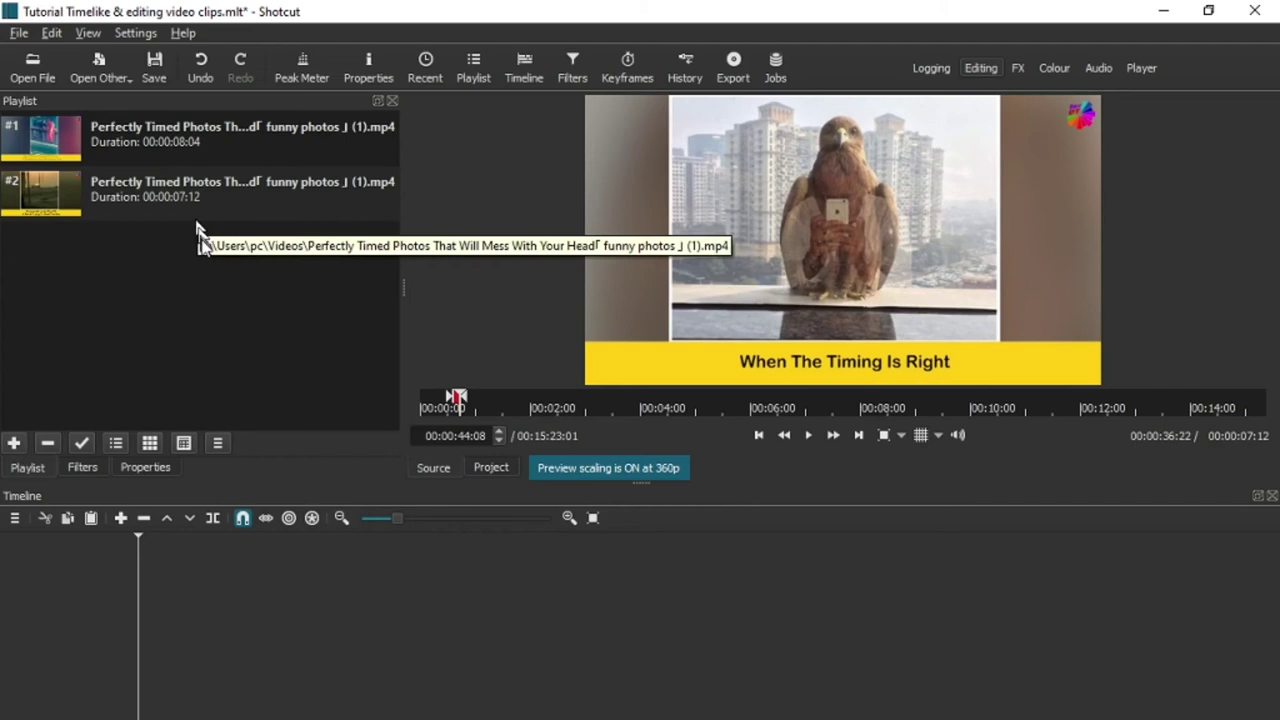
Load playlist clip #1 in the player, pause it, and drag it to the start of a new V1 track.
{"action": "double_click", "coordinate": [176, 130]}
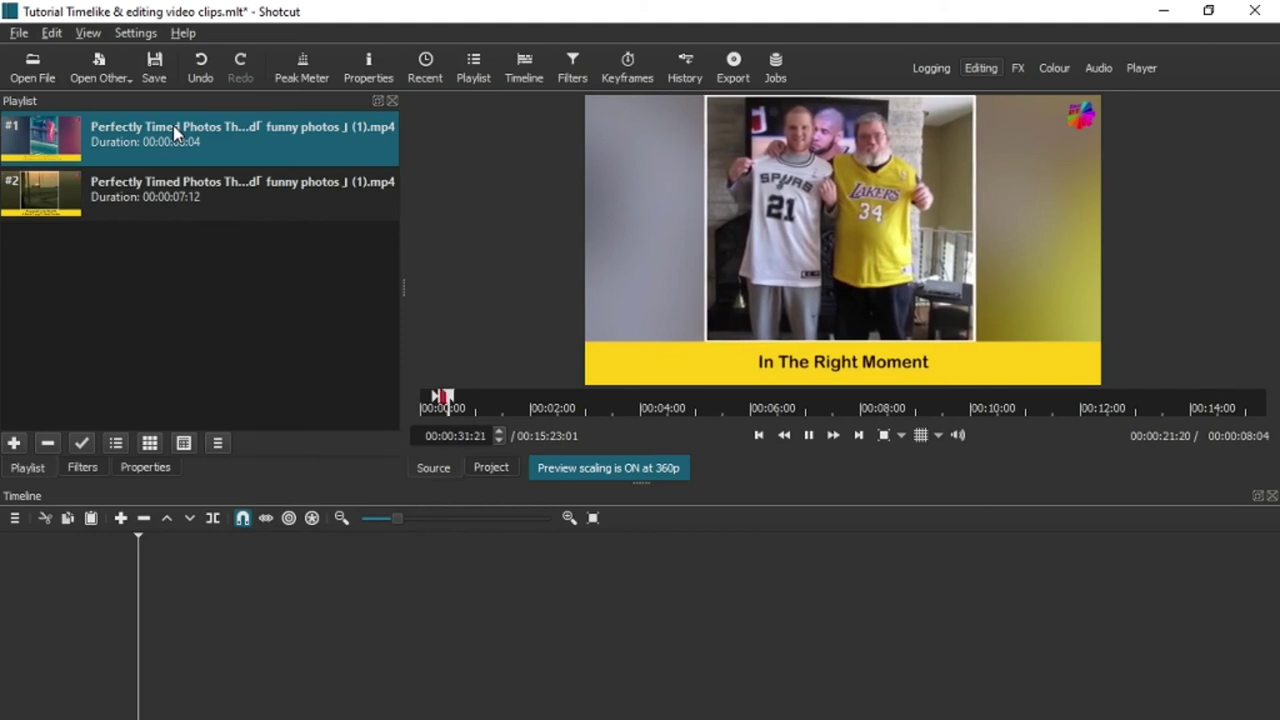
{"action": "key", "text": "space"}
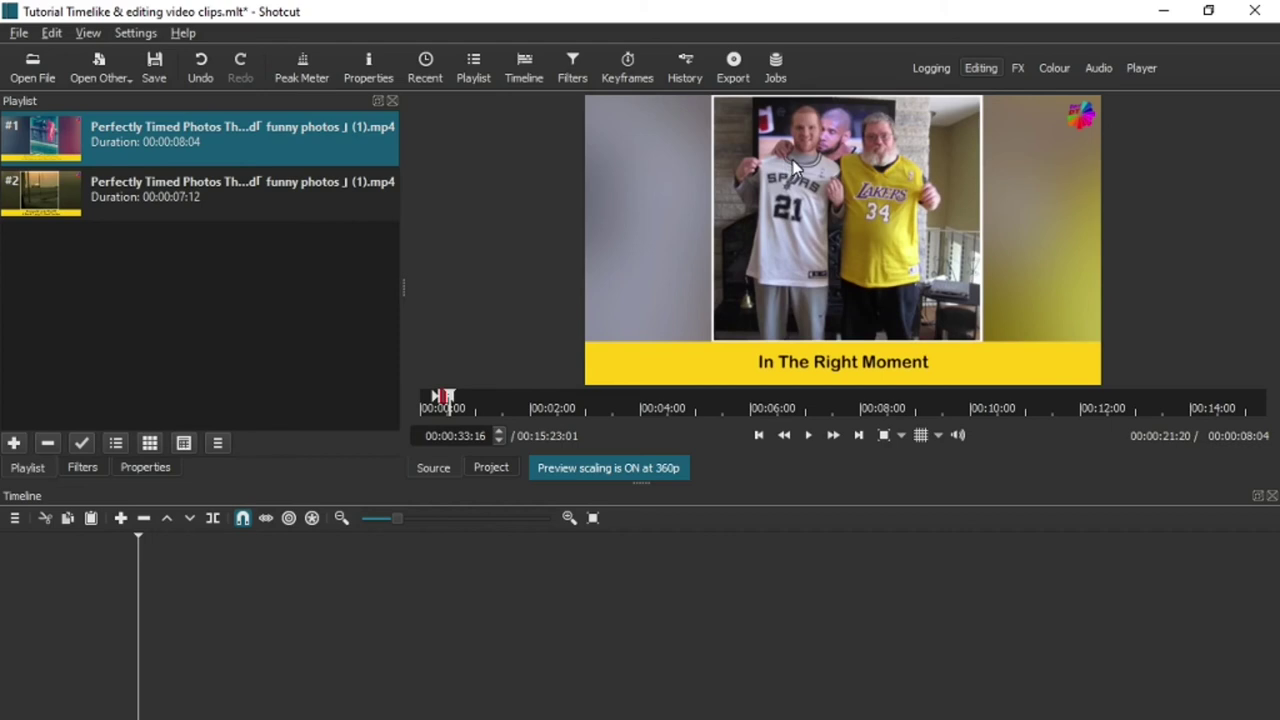
{"action": "left_click_drag", "start_coordinate": [793, 205], "coordinate": [184, 605]}
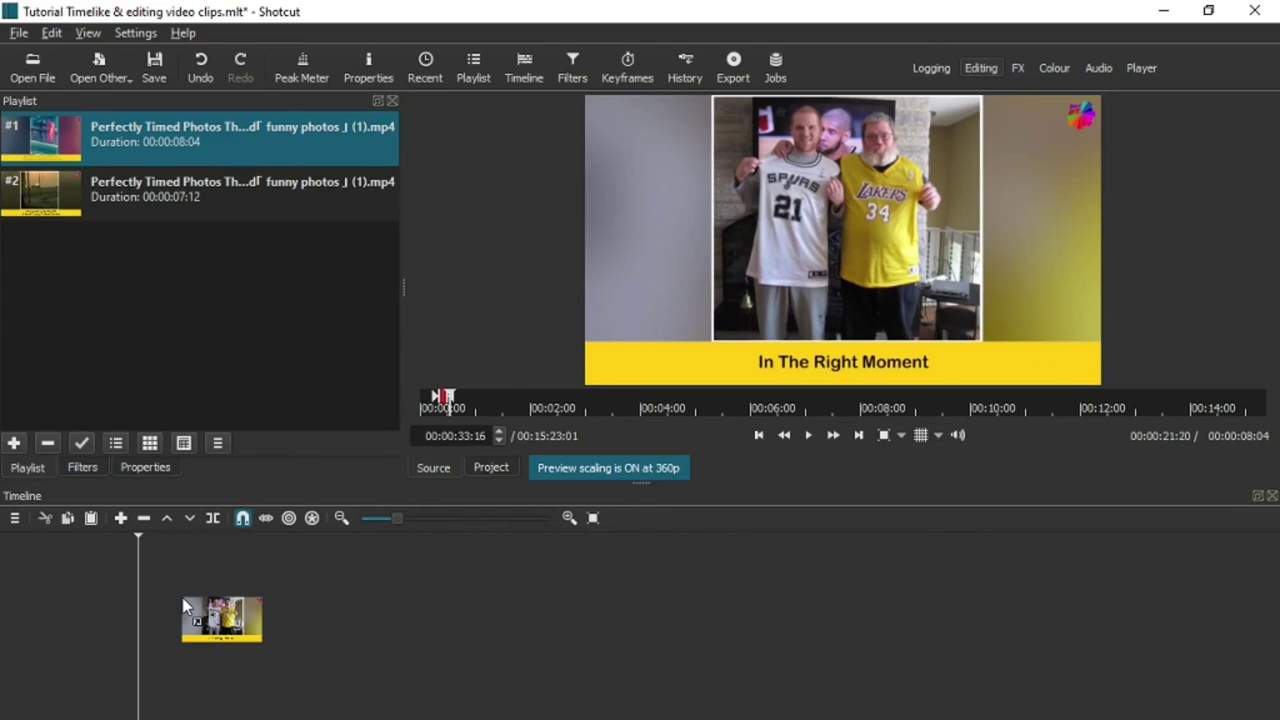
{"action": "left_click_drag", "start_coordinate": [184, 604], "coordinate": [184, 605]}
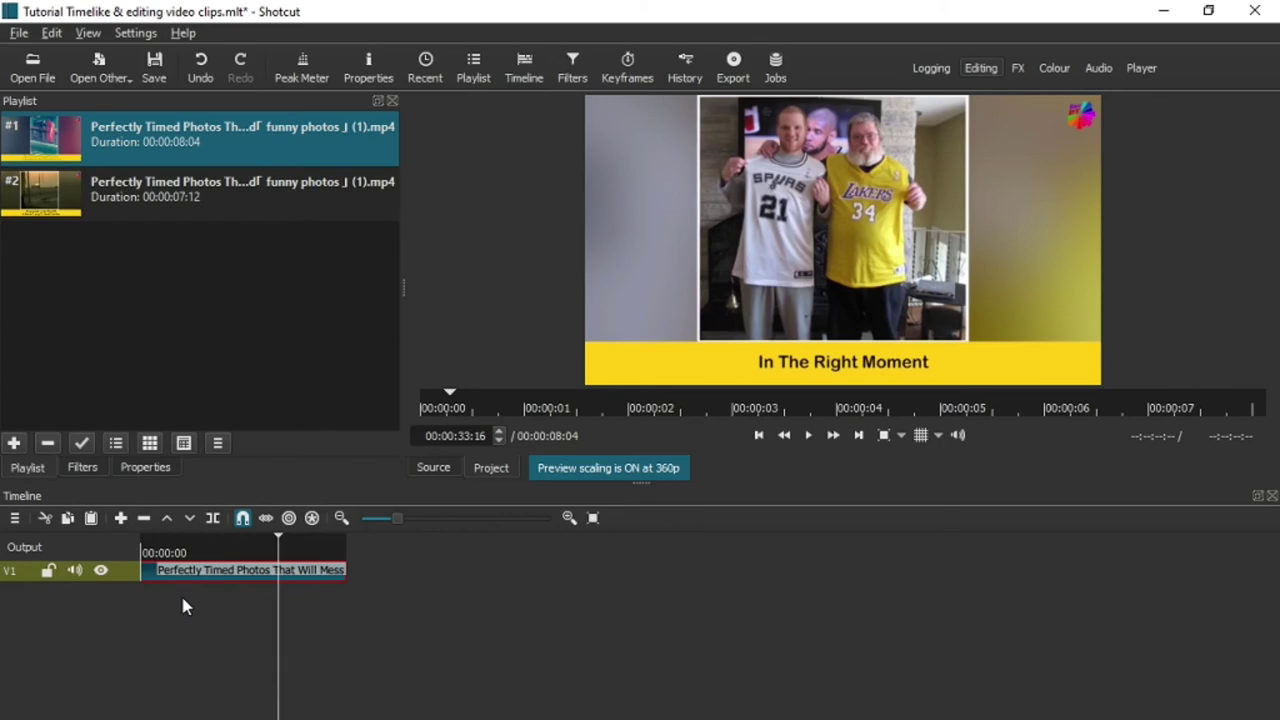
Choose Make Tracks Taller from the V1 track header's context menu.
{"action": "right_click", "coordinate": [118, 569]}
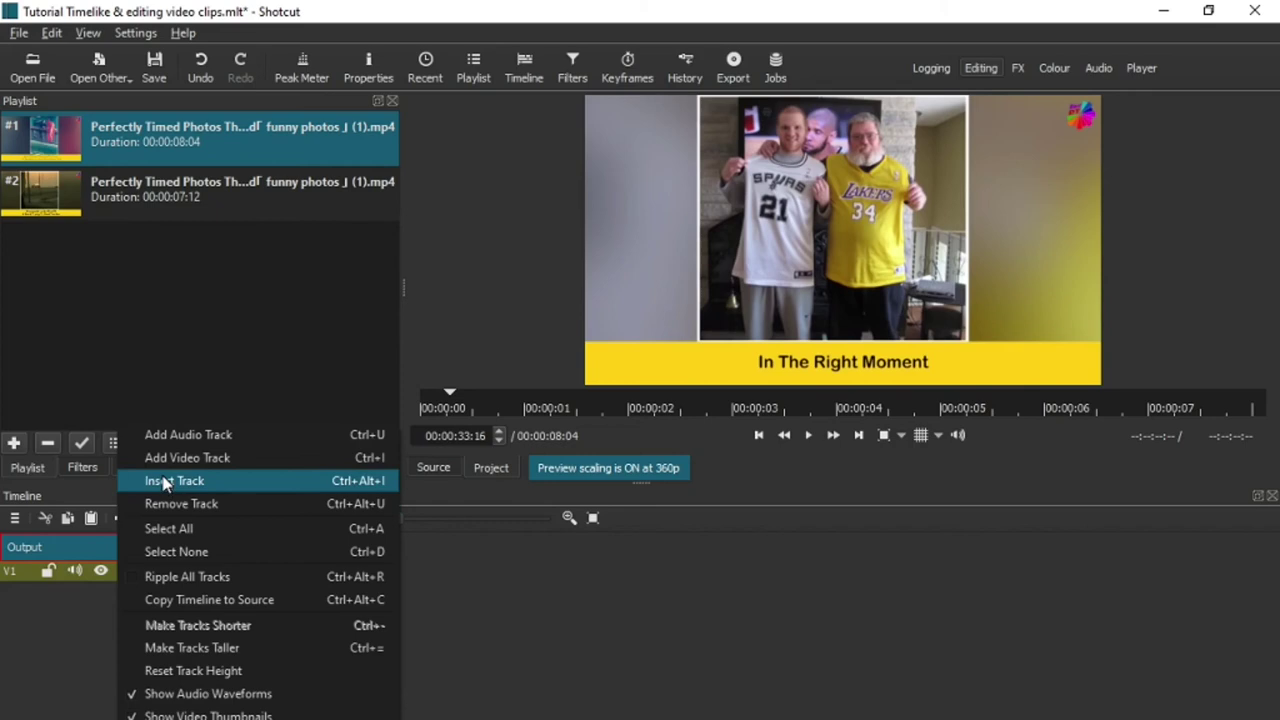
{"action": "left_click", "coordinate": [157, 648]}
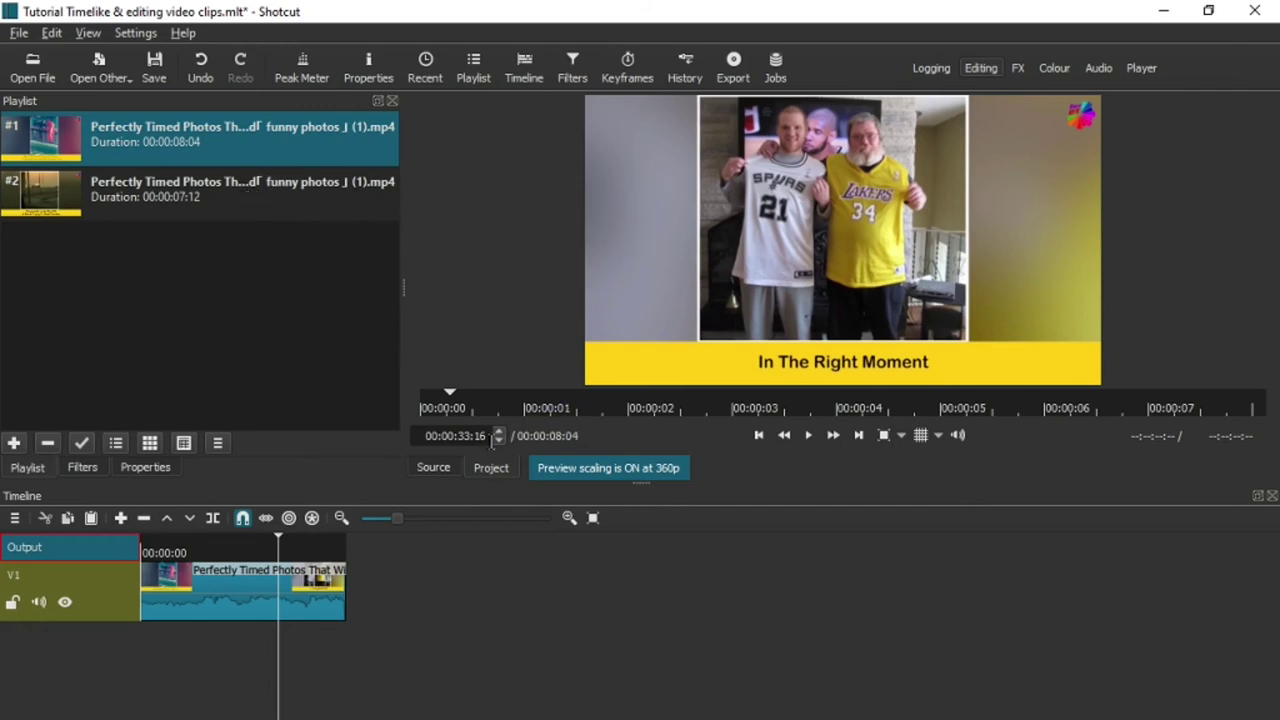
Drop playlist clip #2 on V1 after clip #1 and scrub the preview to 00:00:07:02.
{"action": "left_click_drag", "start_coordinate": [183, 200], "coordinate": [353, 621]}
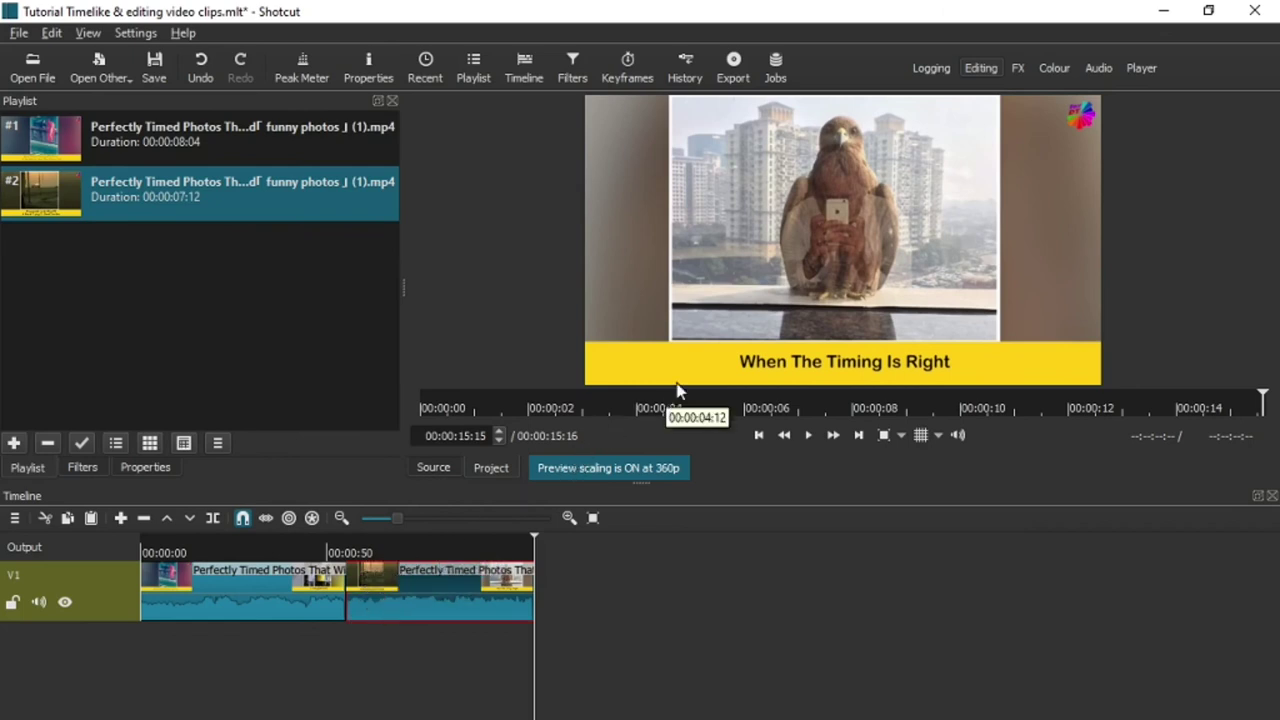
{"action": "left_click", "coordinate": [779, 410]}
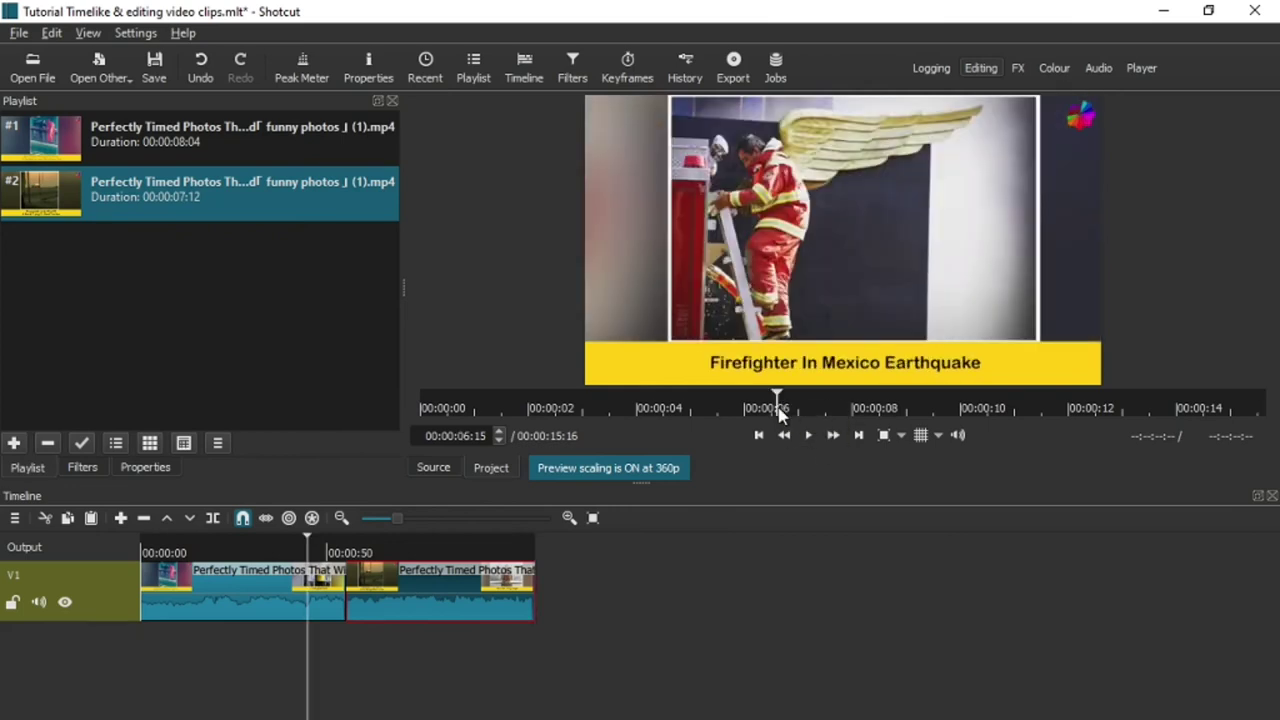
{"action": "left_click", "coordinate": [805, 410]}
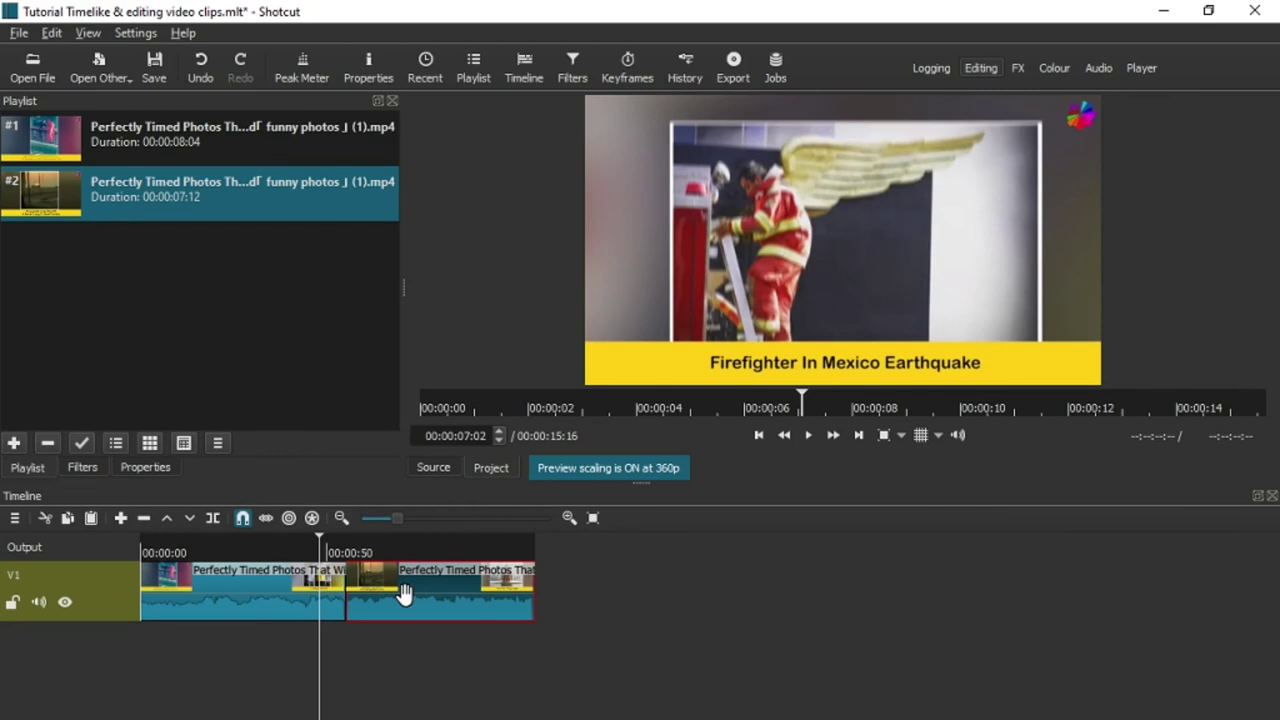
Move clip #2 right on V1, trim its start and end edges, and play back the result.
{"action": "left_click_drag", "start_coordinate": [403, 593], "coordinate": [598, 616]}
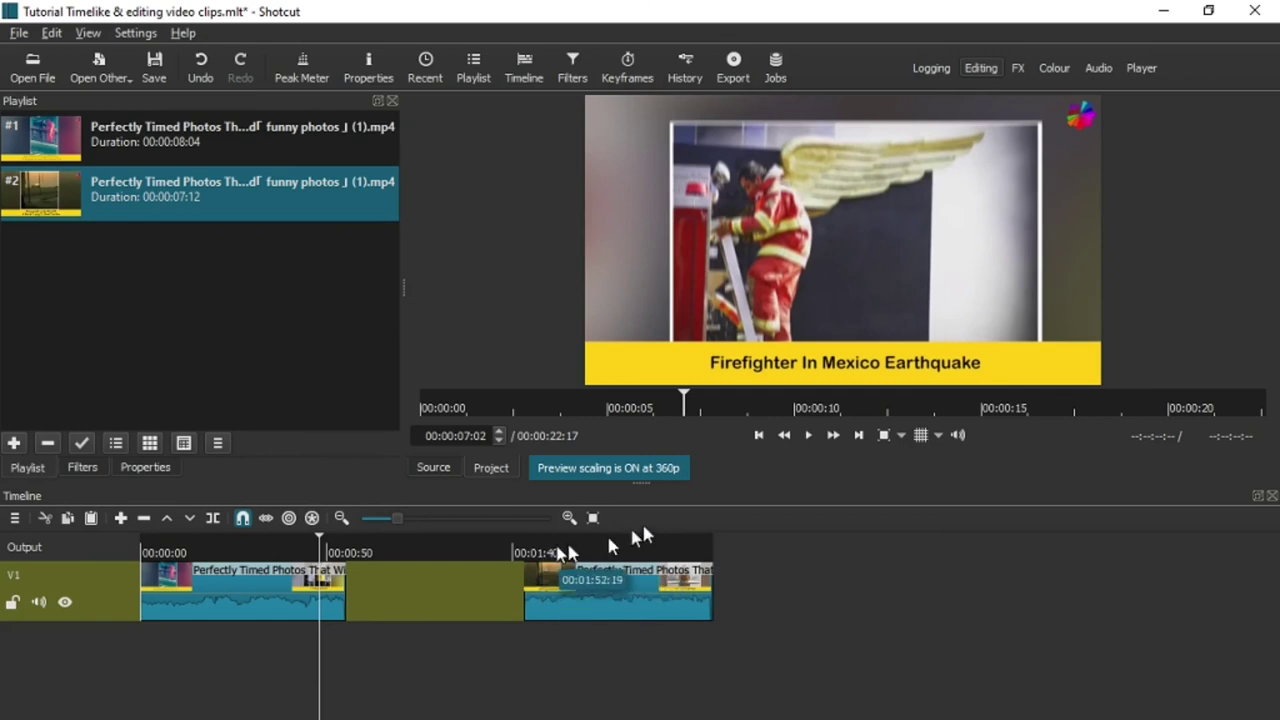
{"action": "left_click", "coordinate": [858, 437]}
{"action": "left_click", "coordinate": [858, 437]}
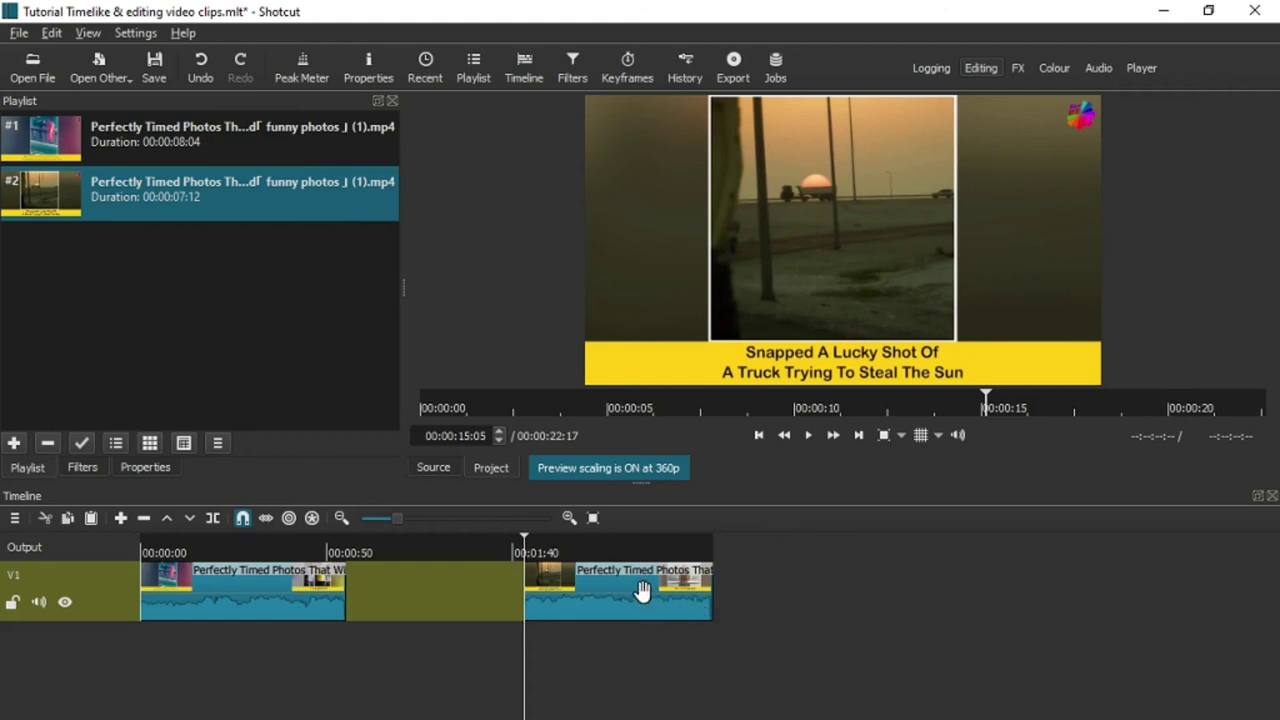
{"action": "left_click_drag", "start_coordinate": [614, 591], "coordinate": [575, 597]}
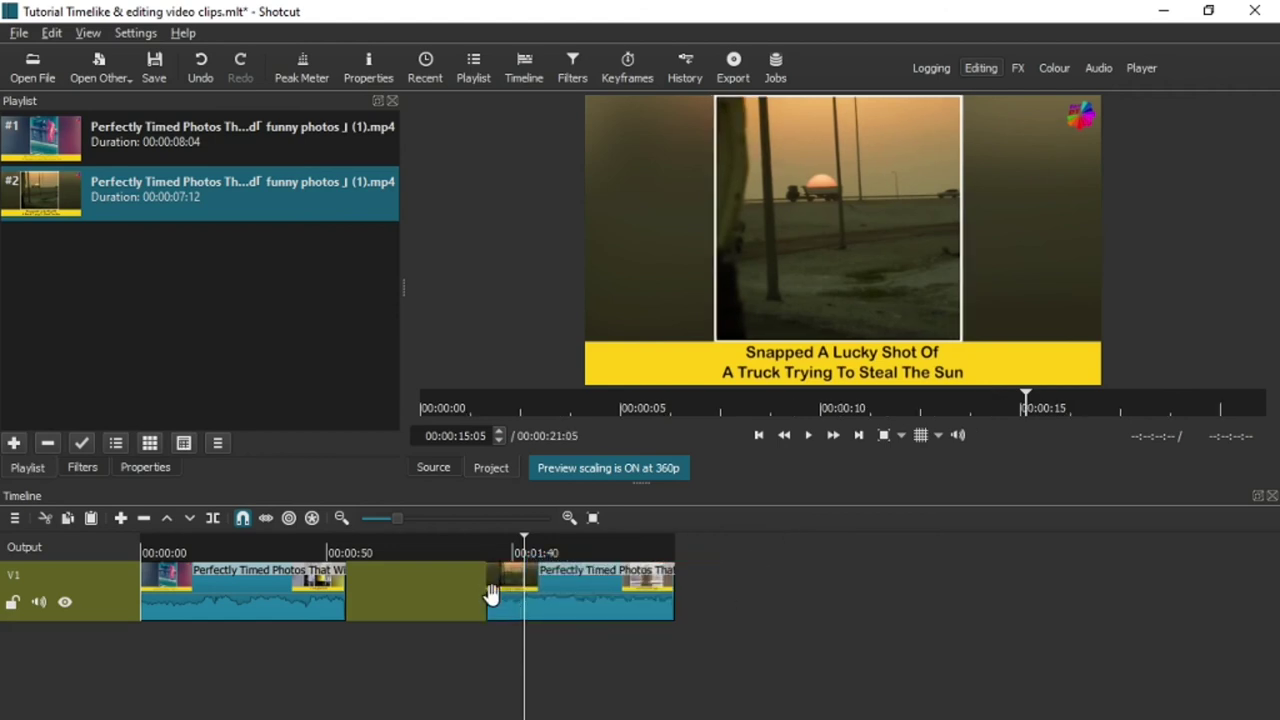
{"action": "left_click_drag", "start_coordinate": [503, 597], "coordinate": [516, 605]}
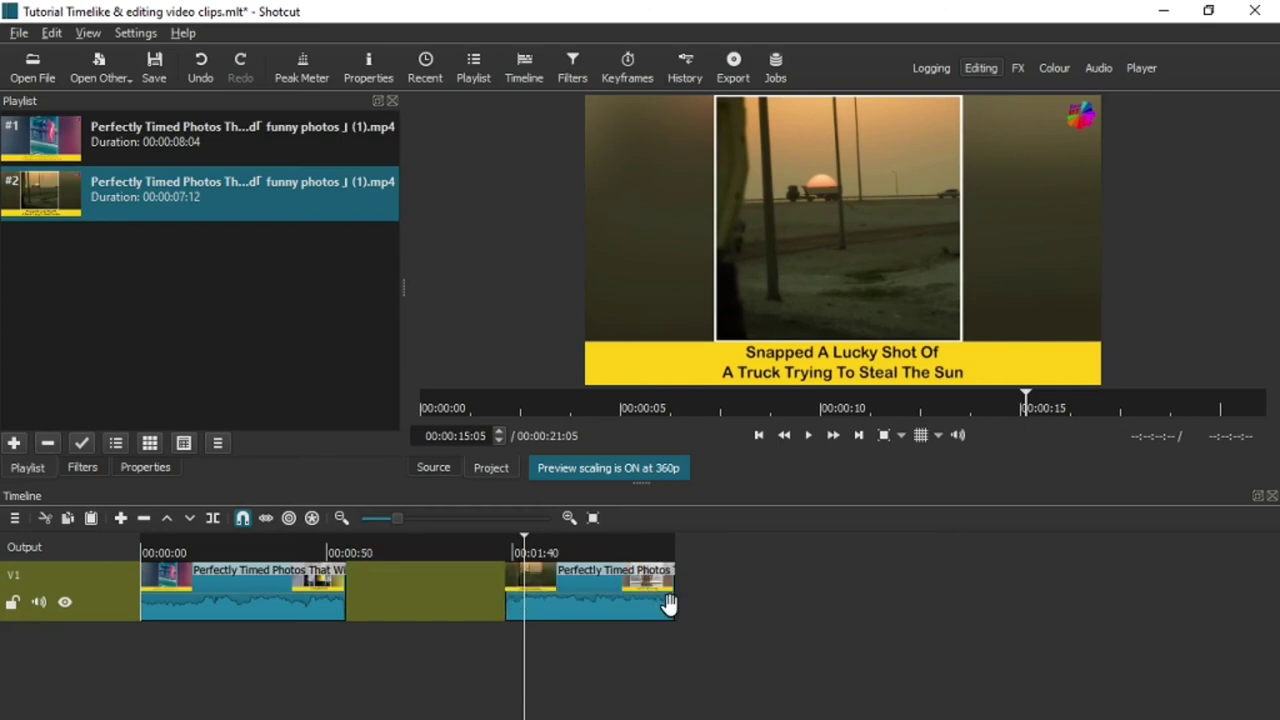
{"action": "left_click", "coordinate": [671, 603]}
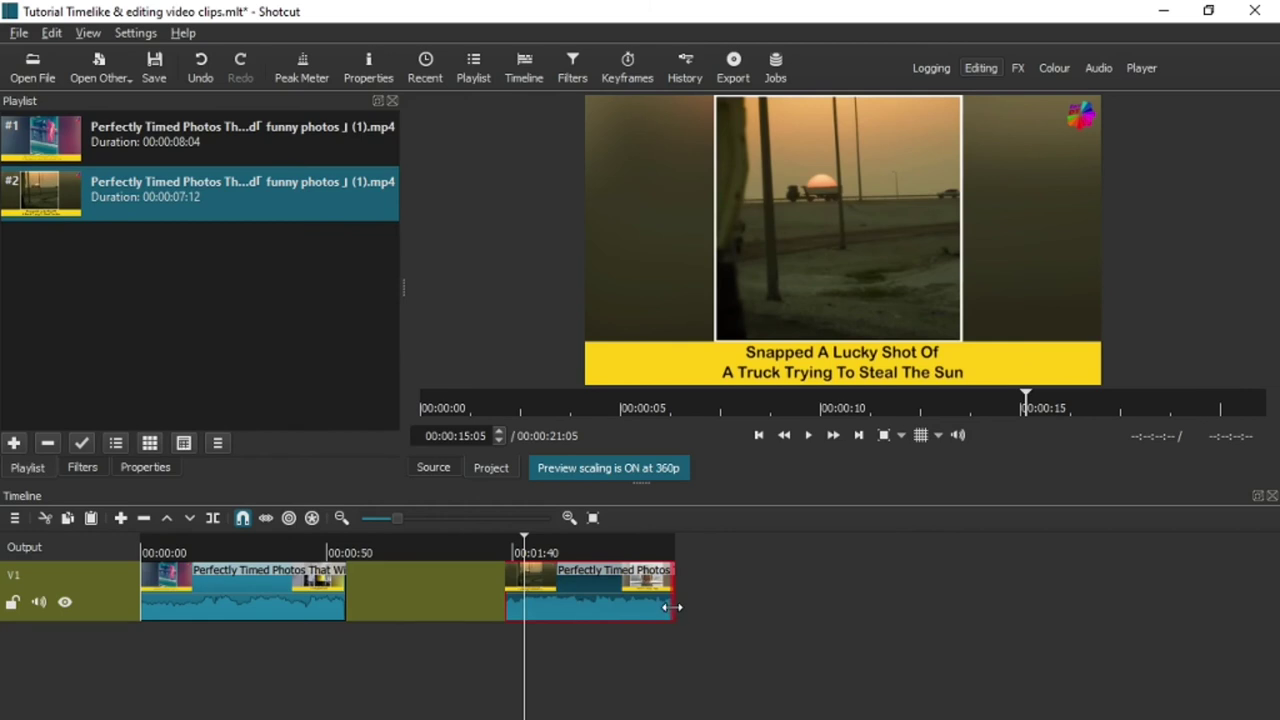
{"action": "left_click_drag", "start_coordinate": [671, 606], "coordinate": [588, 590]}
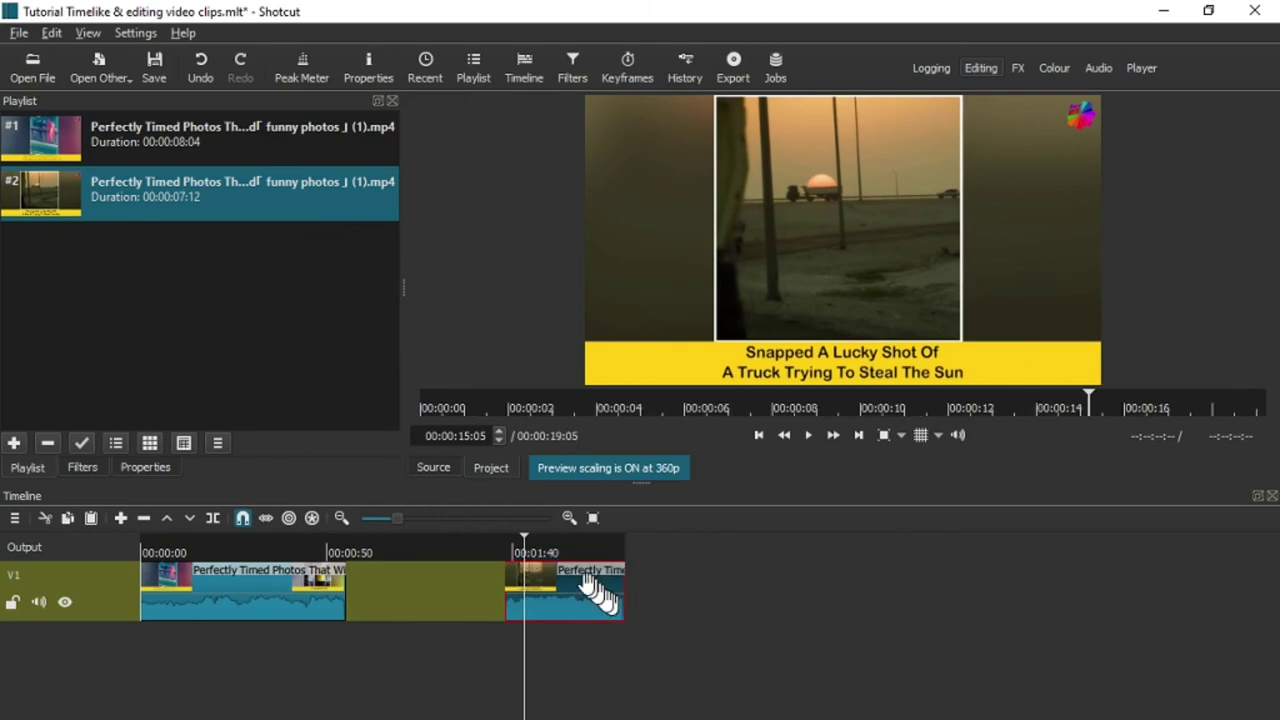
{"action": "left_click", "coordinate": [759, 437]}
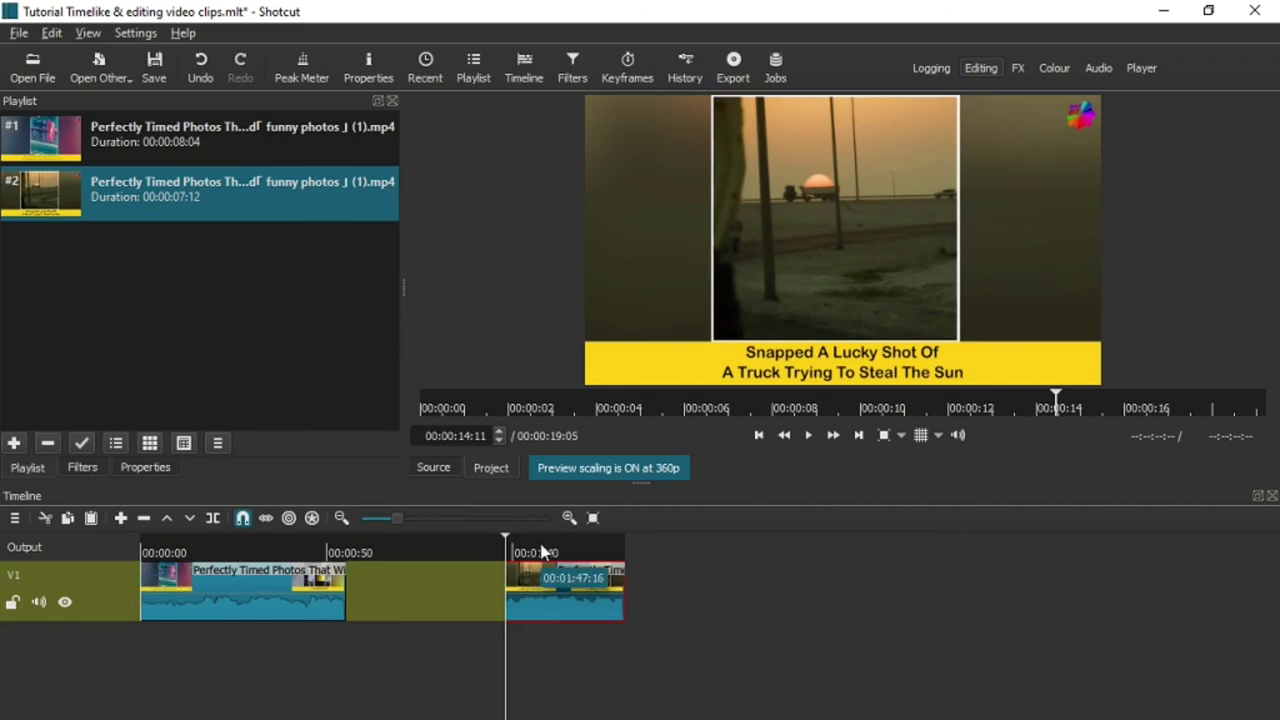
{"action": "key", "text": "space"}
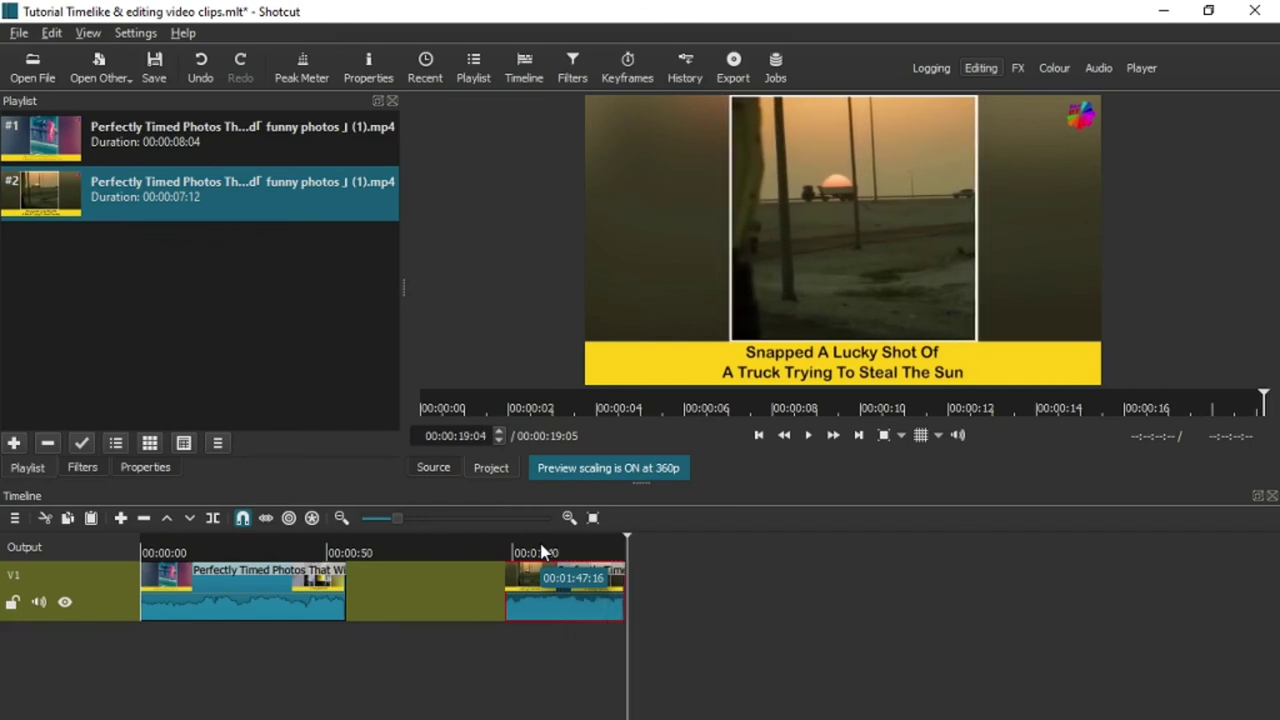
Remove the V1 gap, toggle snapping, and slide clip #2 flush against clip #1 for 00:00:12:23.
{"action": "right_click", "coordinate": [409, 583]}
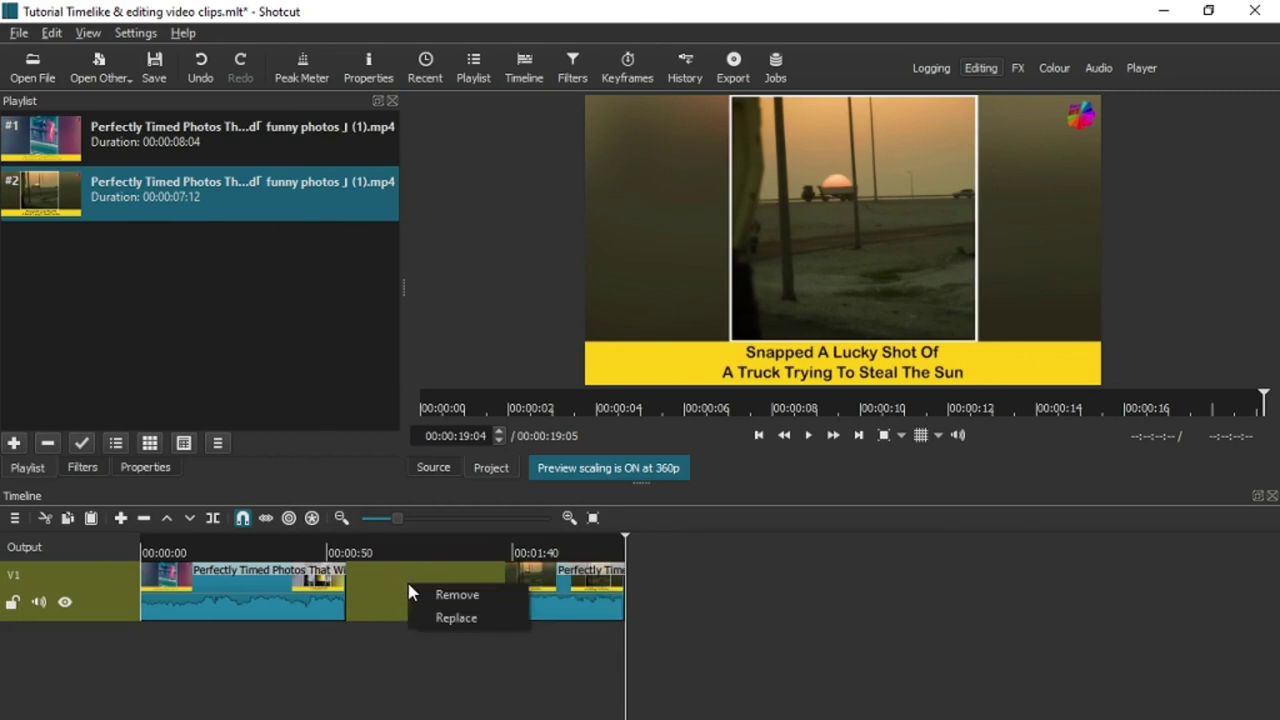
{"action": "left_click", "coordinate": [466, 600]}
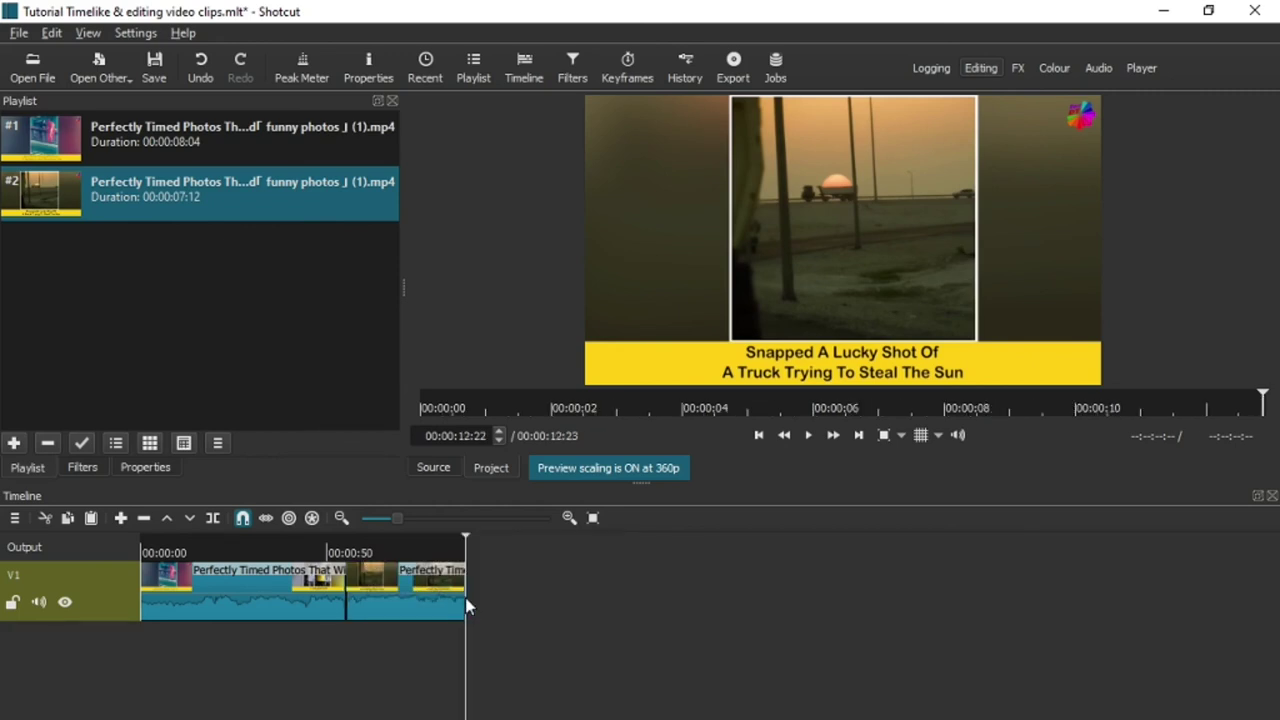
{"action": "left_click_drag", "start_coordinate": [465, 603], "coordinate": [690, 600]}
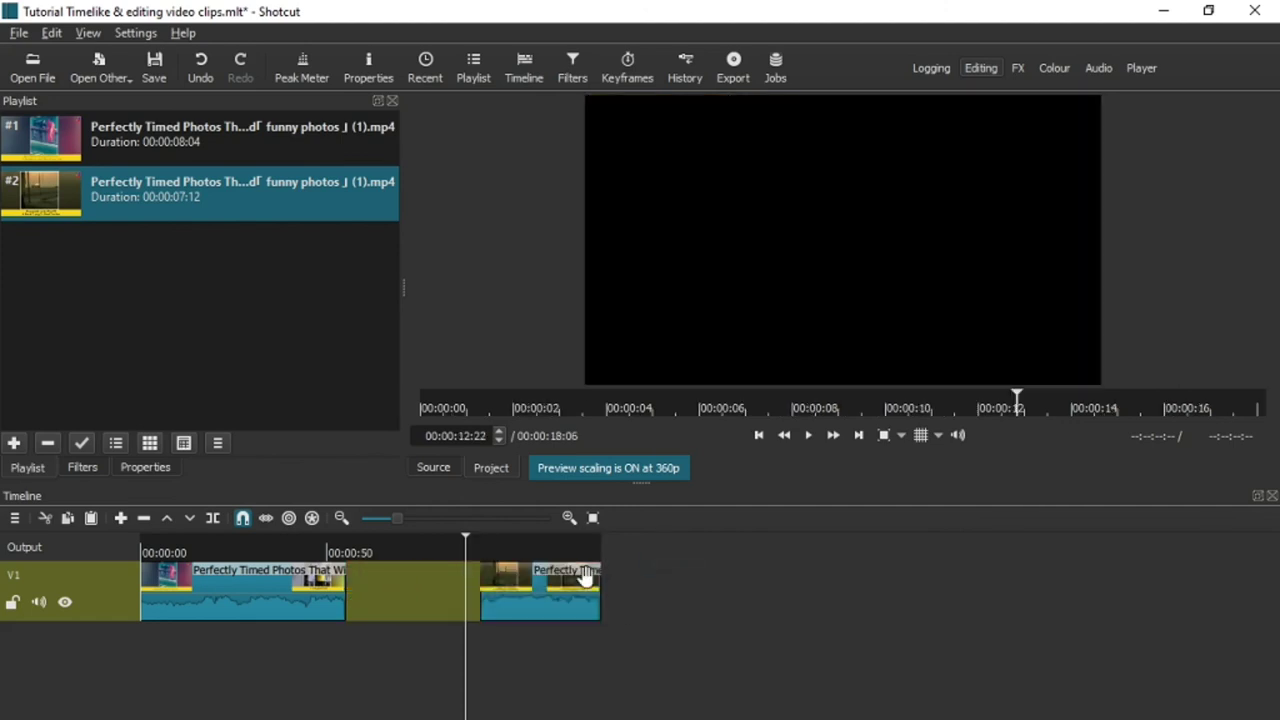
{"action": "left_click", "coordinate": [242, 518]}
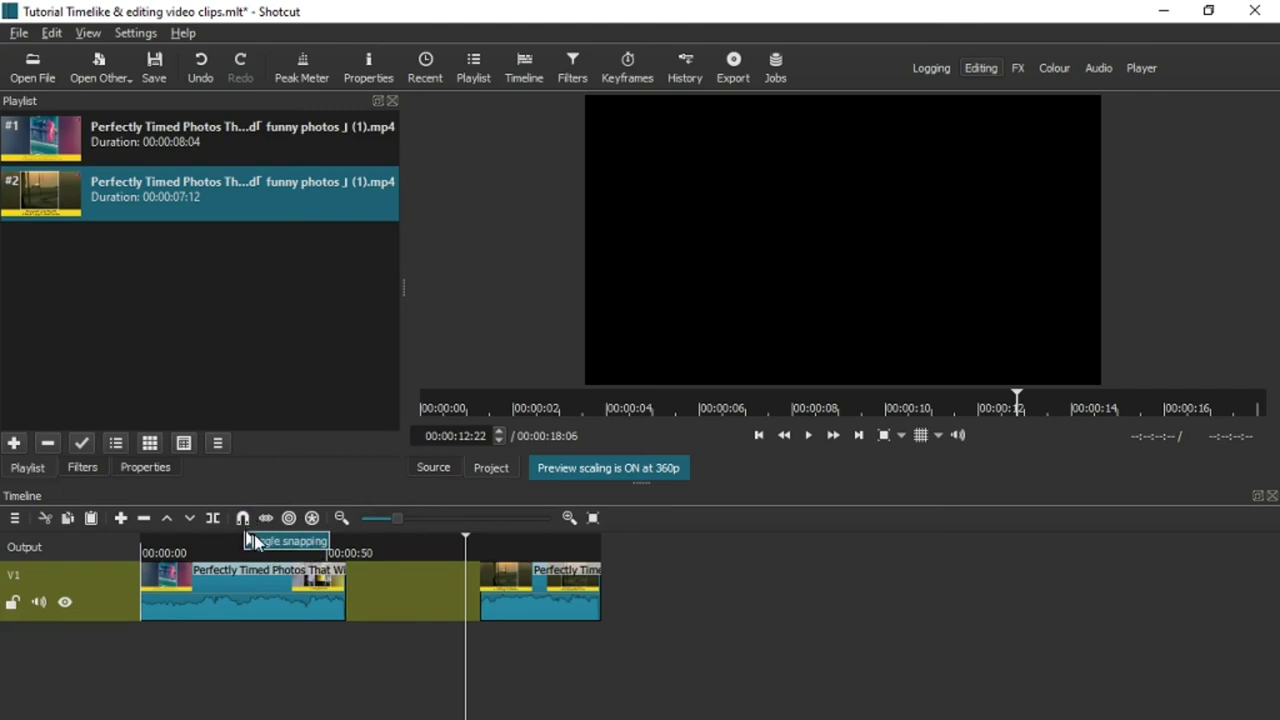
{"action": "left_click", "coordinate": [243, 519]}
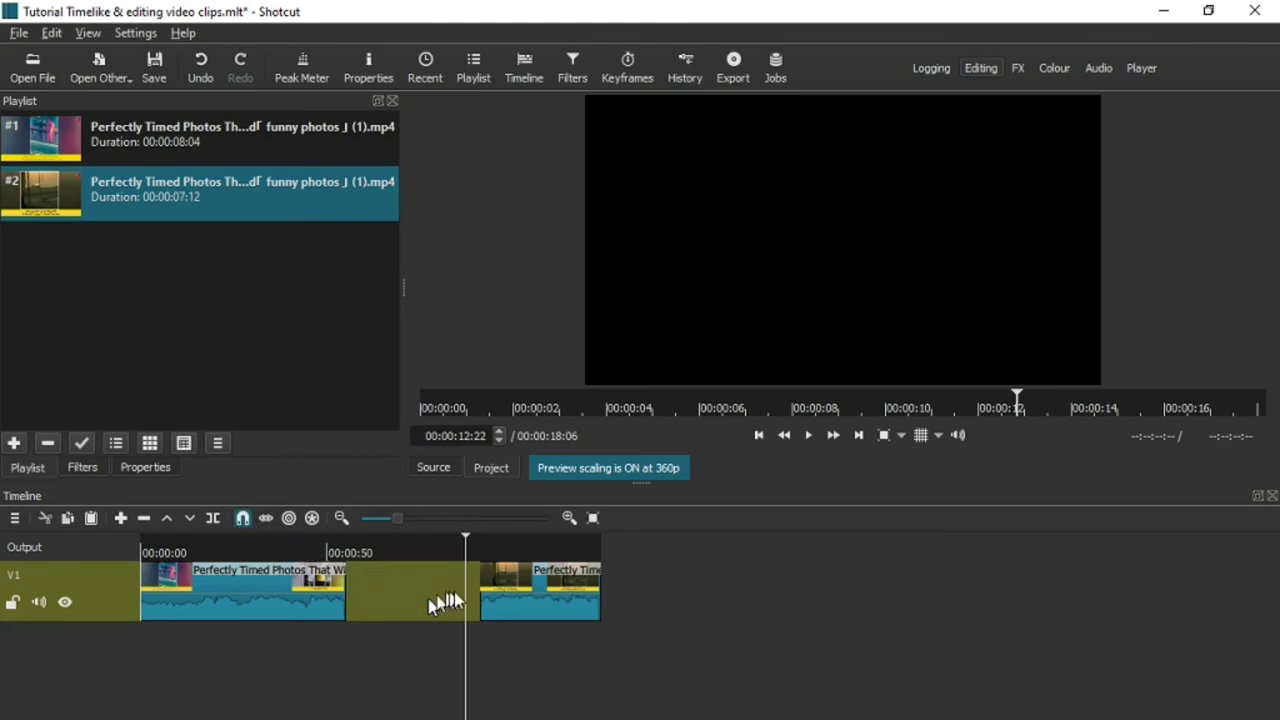
{"action": "left_click_drag", "start_coordinate": [470, 601], "coordinate": [334, 600]}
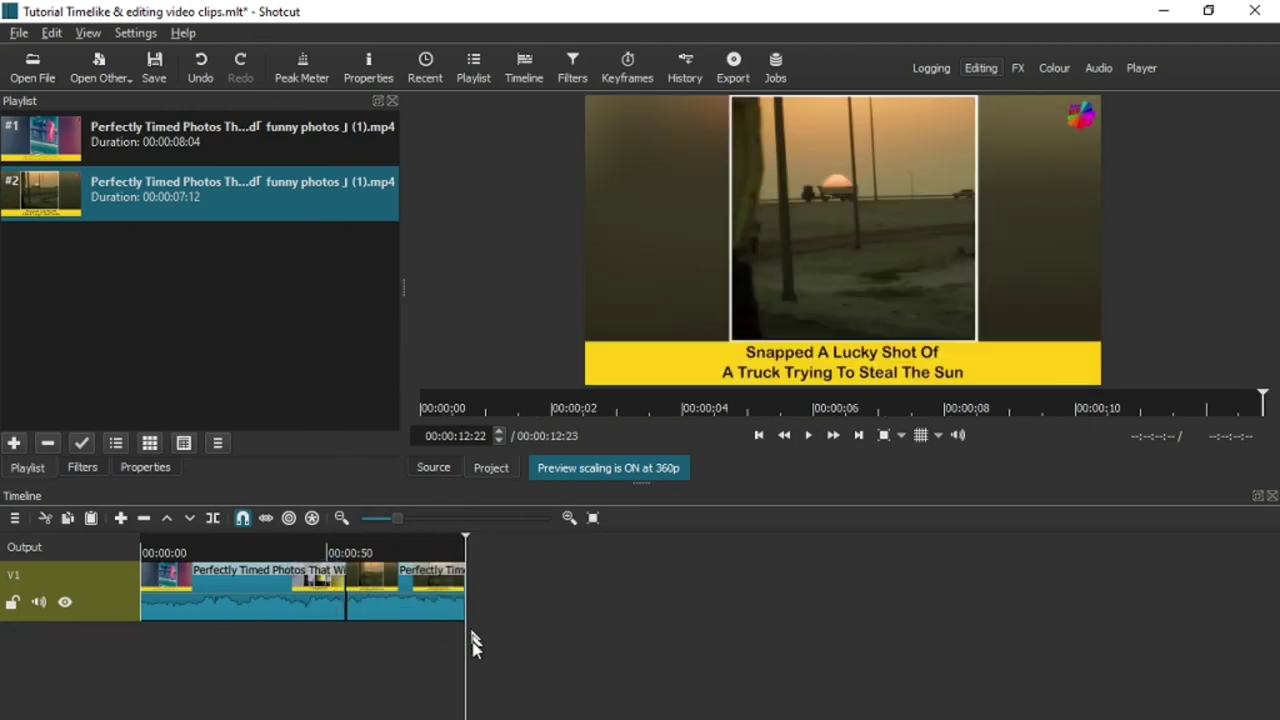
Zoom the timeline to fit, then add a V2 video track and an A1 audio track.
{"action": "left_click", "coordinate": [594, 518]}
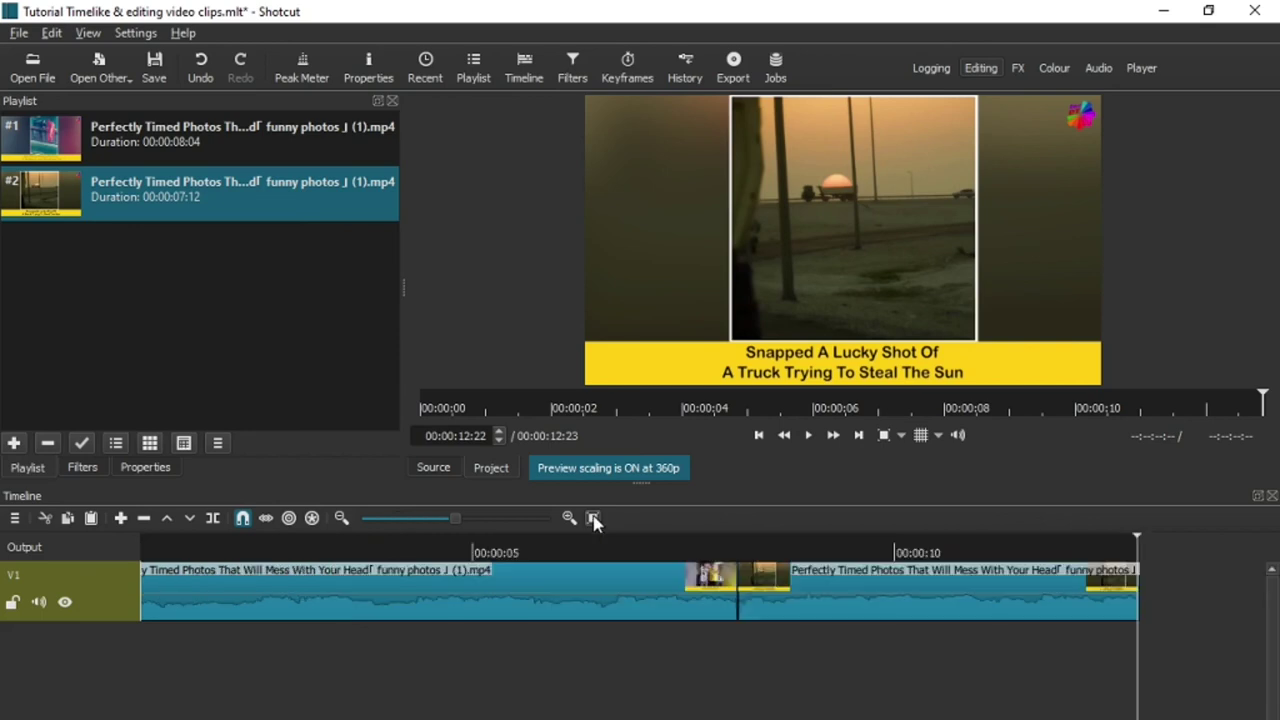
{"action": "right_click", "coordinate": [93, 597]}
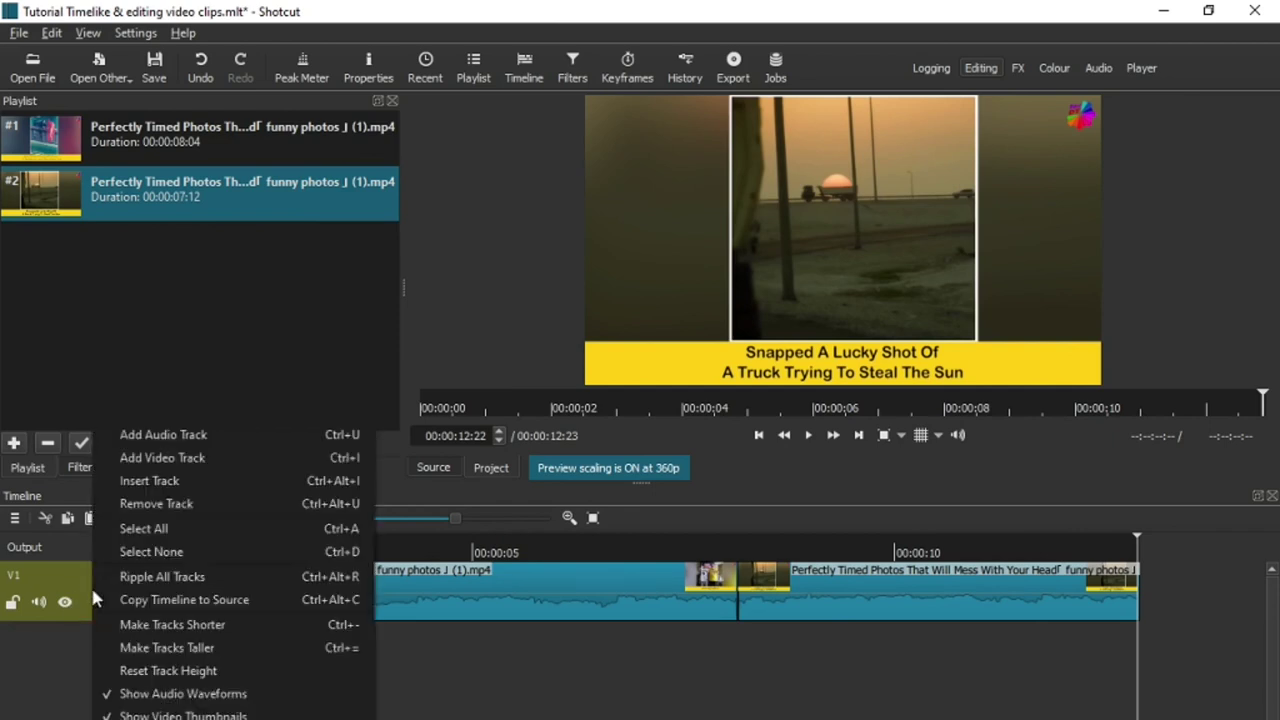
{"action": "left_click", "coordinate": [162, 465]}
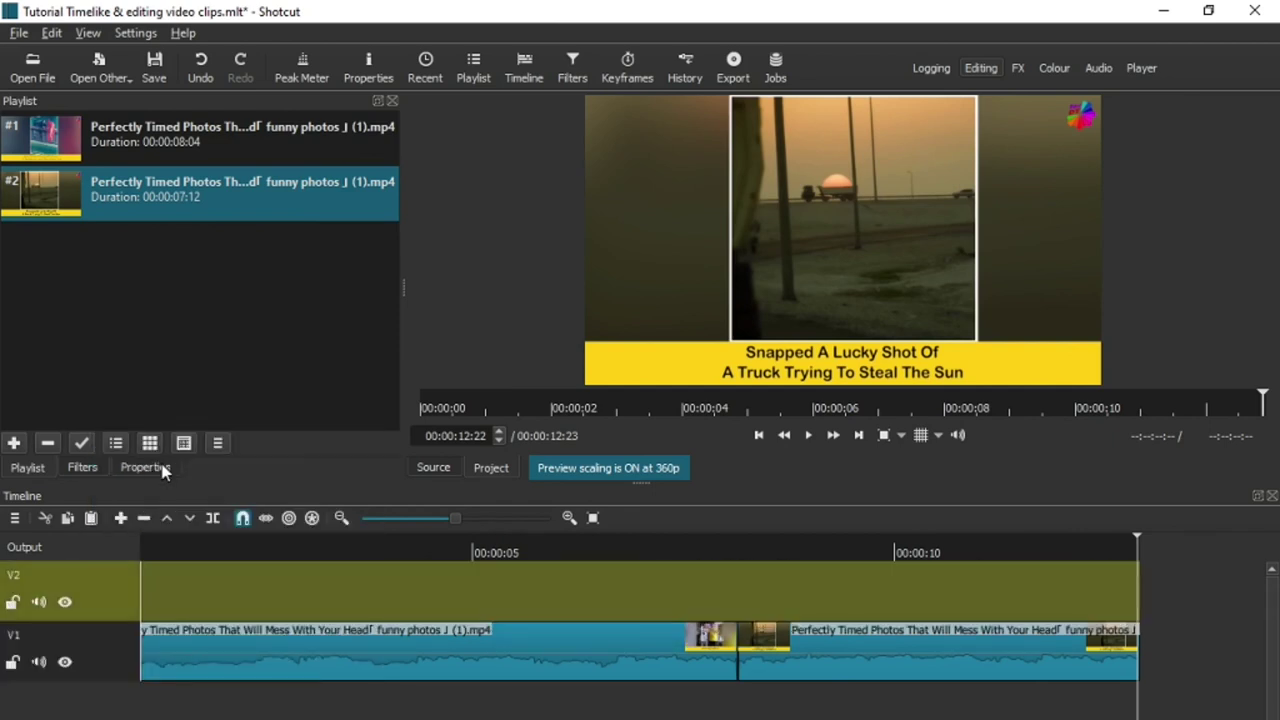
{"action": "right_click", "coordinate": [109, 590]}
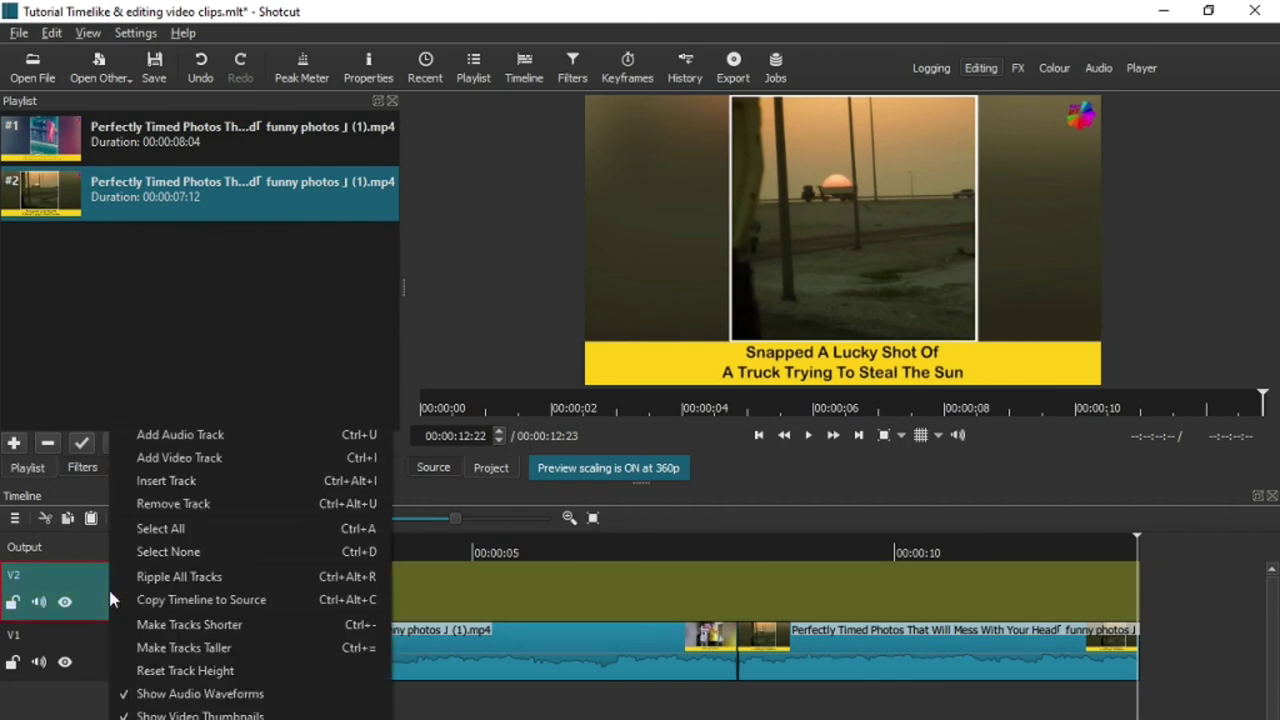
{"action": "left_click", "coordinate": [166, 436]}
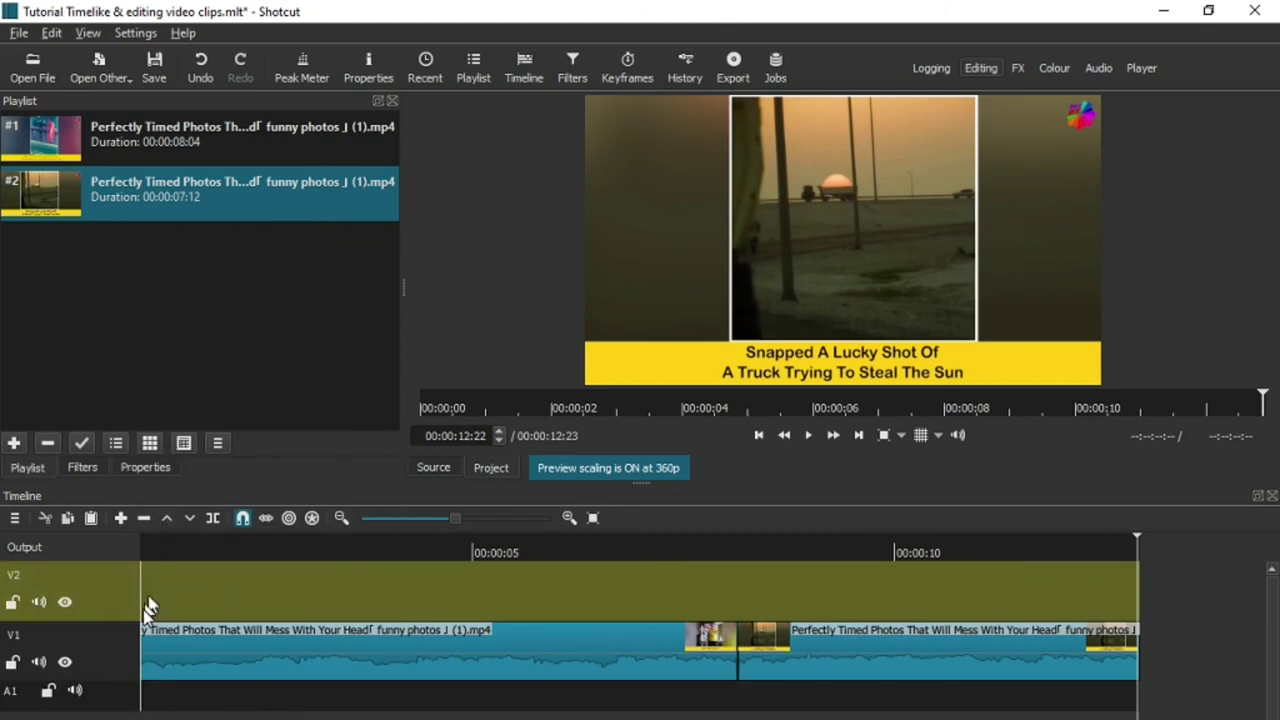